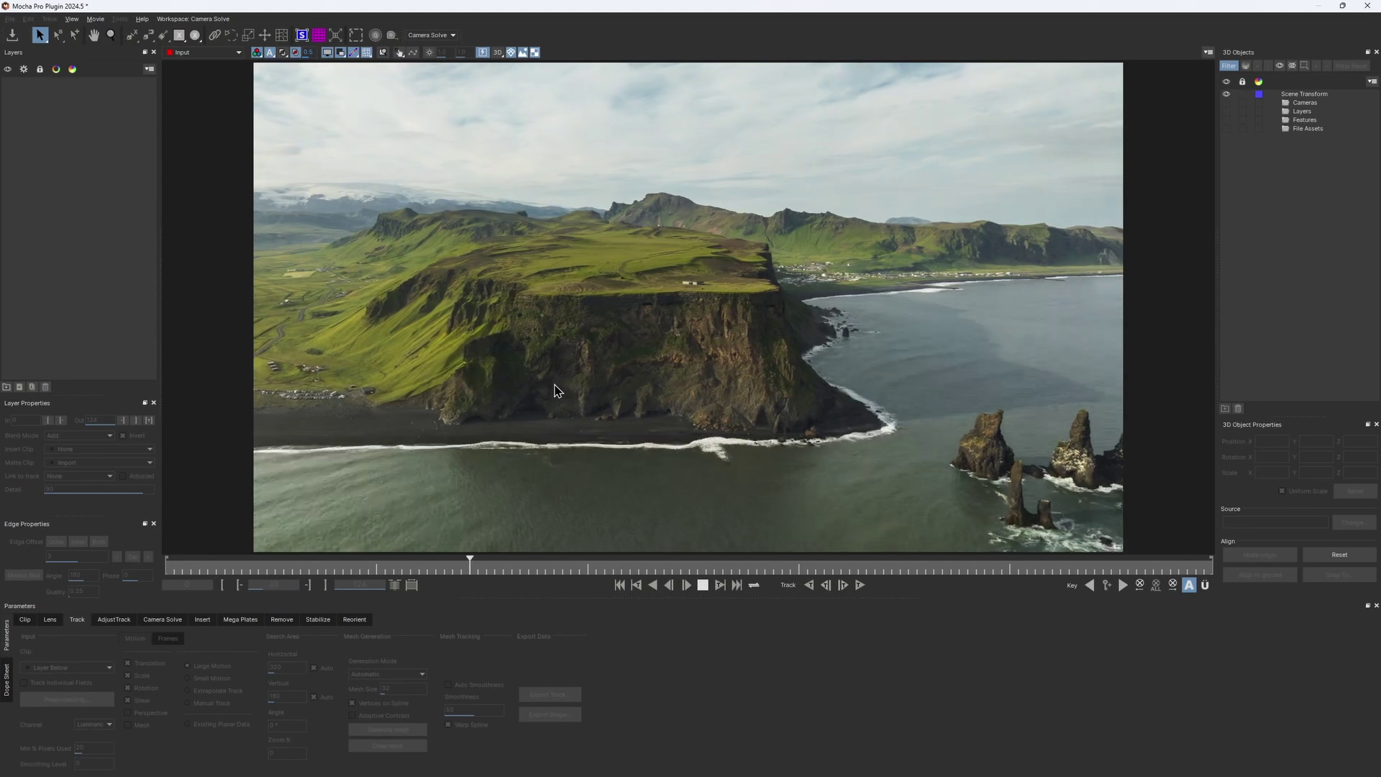
Solve the camera for the cliff clip and play it back to review the tracked points.
{"action": "left_click", "coordinate": [704, 585]}
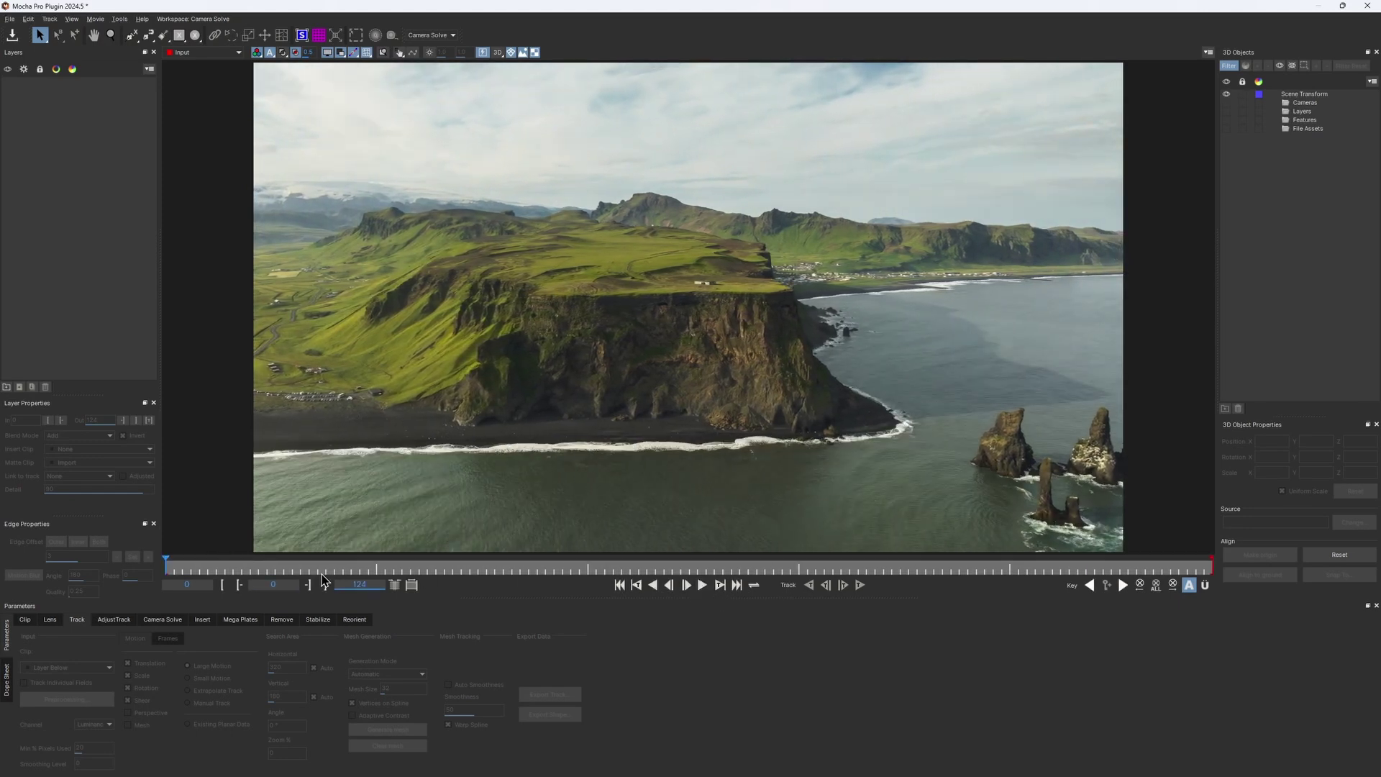
{"action": "left_click", "coordinate": [164, 619]}
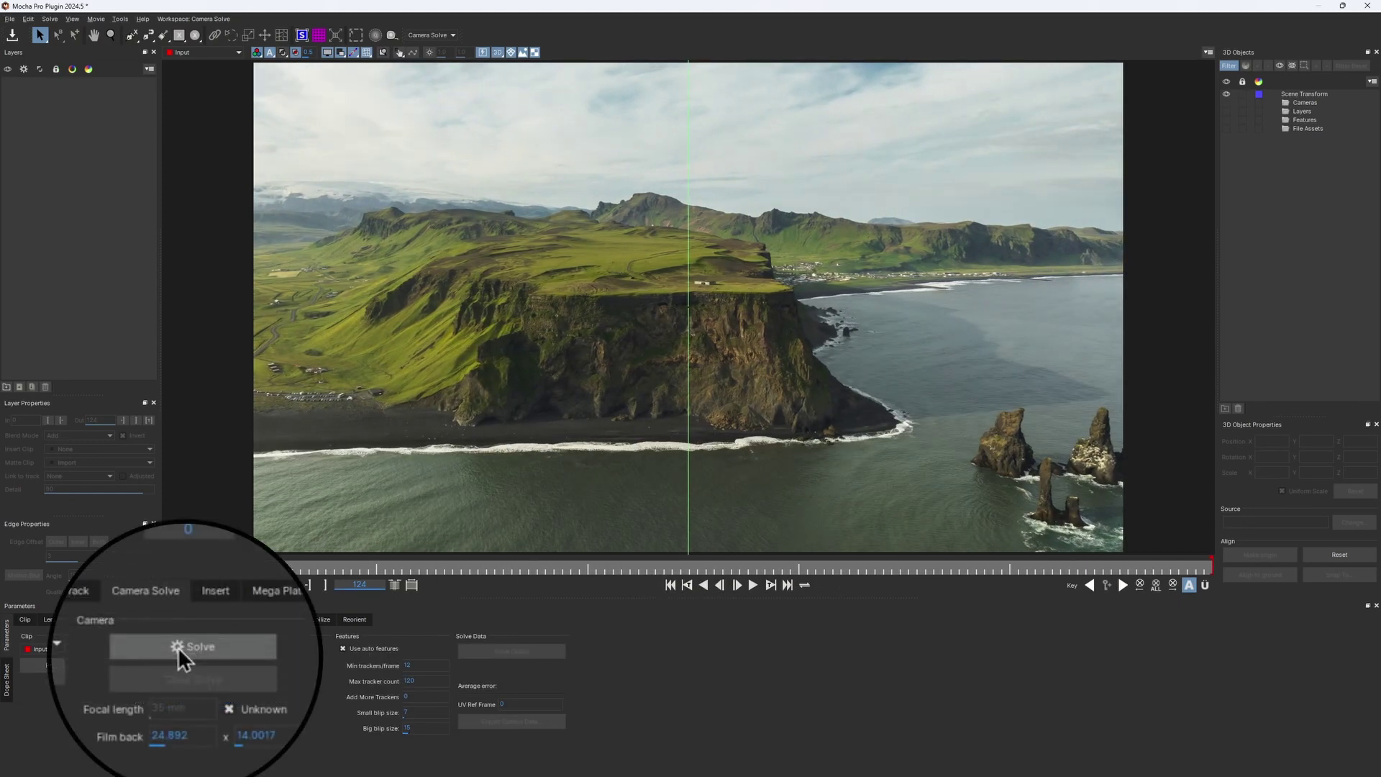
{"action": "left_click", "coordinate": [178, 646]}
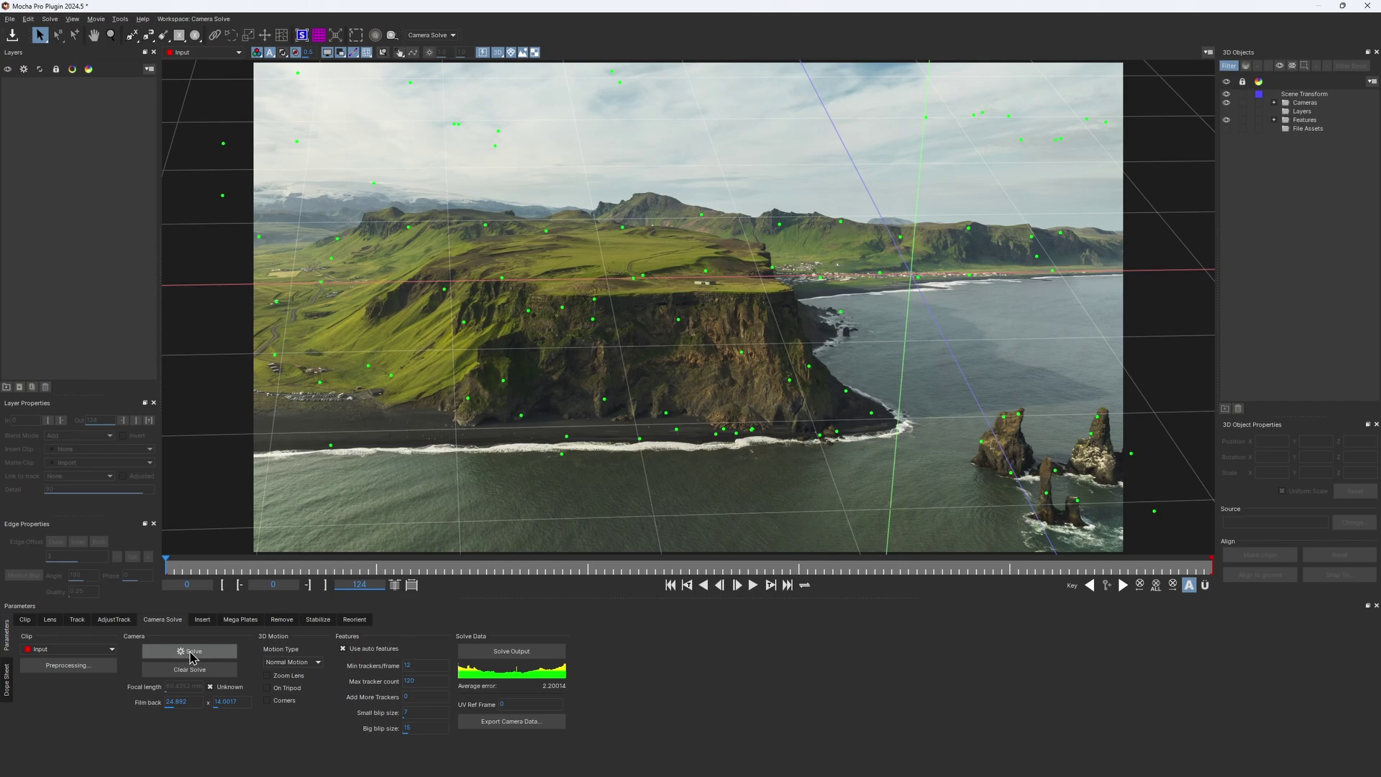
{"action": "left_click", "coordinate": [753, 586]}
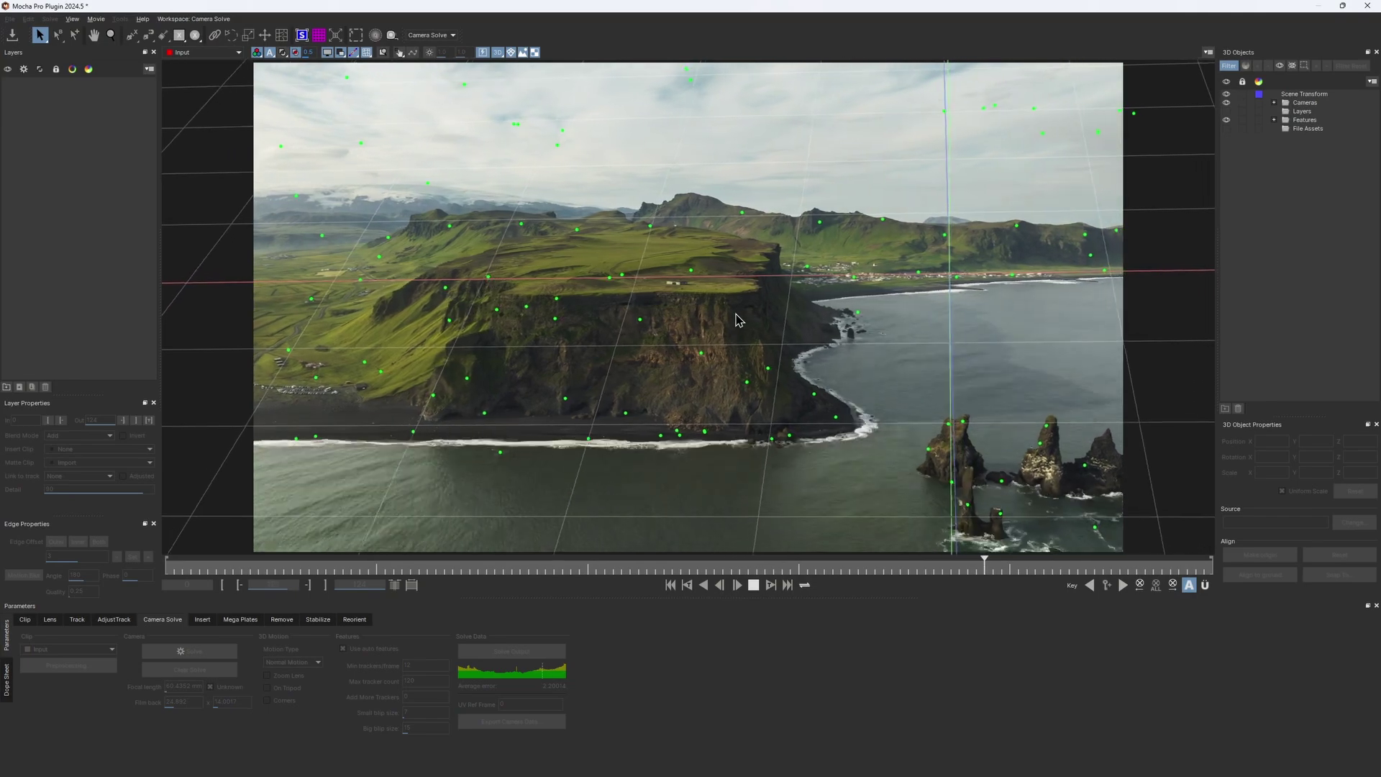
Align the scene to ground and rotate the Scene Transform so the grid matches the sea.
{"action": "left_click", "coordinate": [754, 585]}
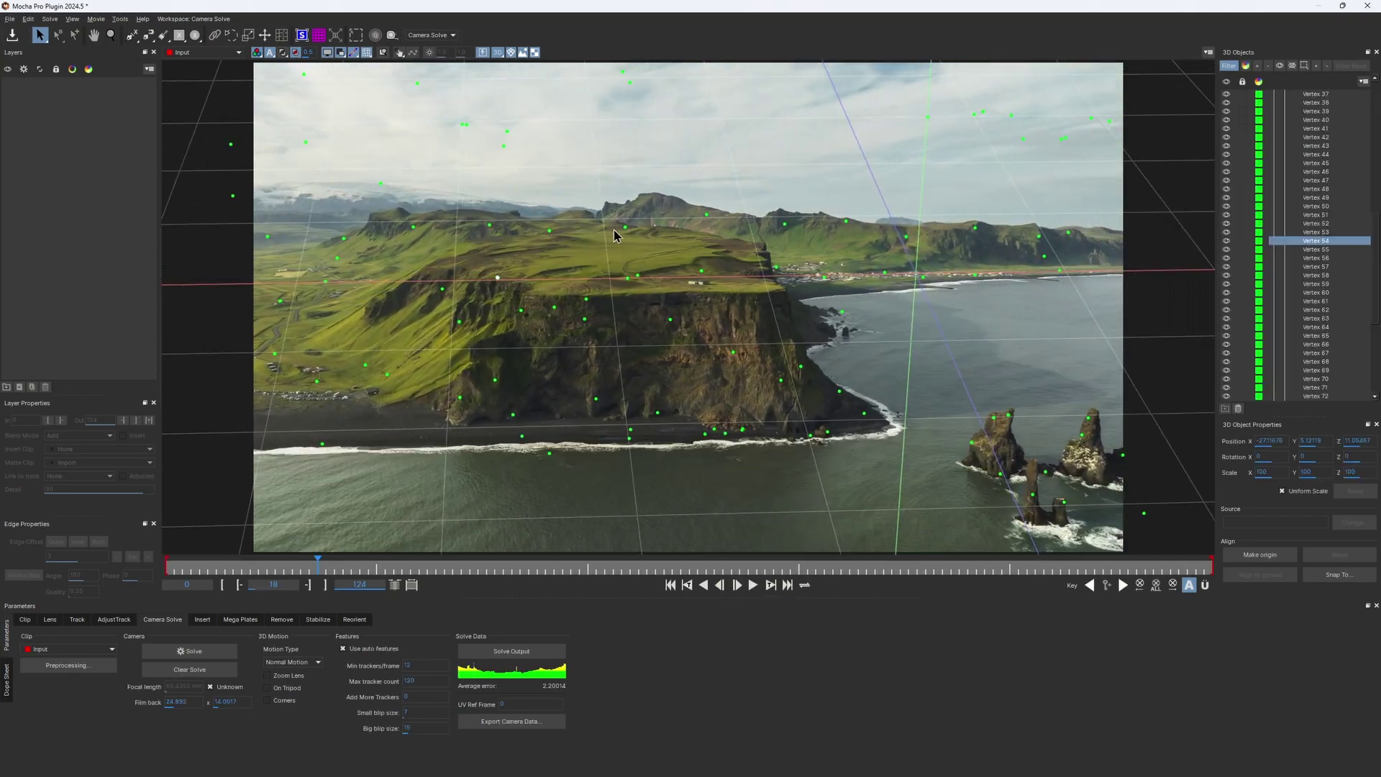
{"action": "left_click", "coordinate": [1276, 581]}
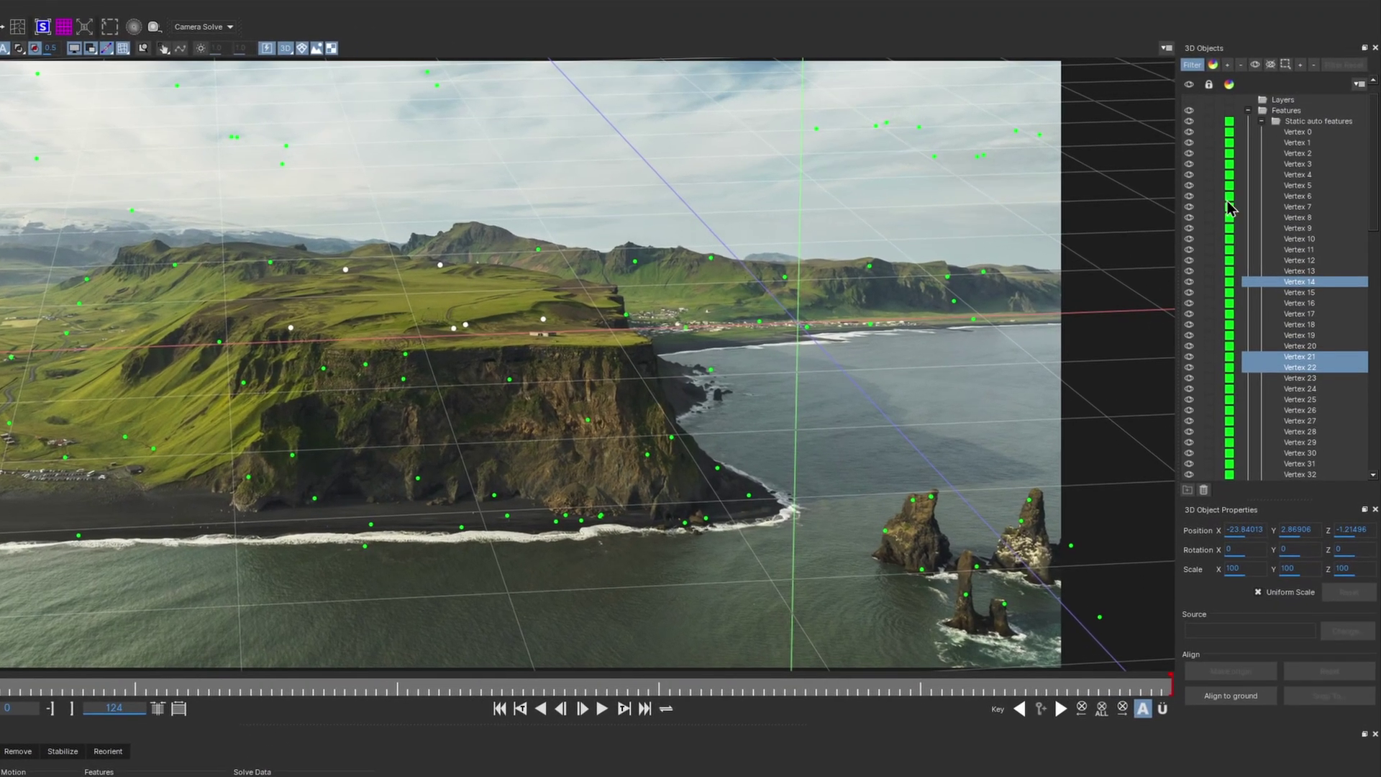
{"action": "left_click", "coordinate": [1287, 99]}
{"action": "left_click_drag", "start_coordinate": [1293, 550], "coordinate": [1250, 554]}
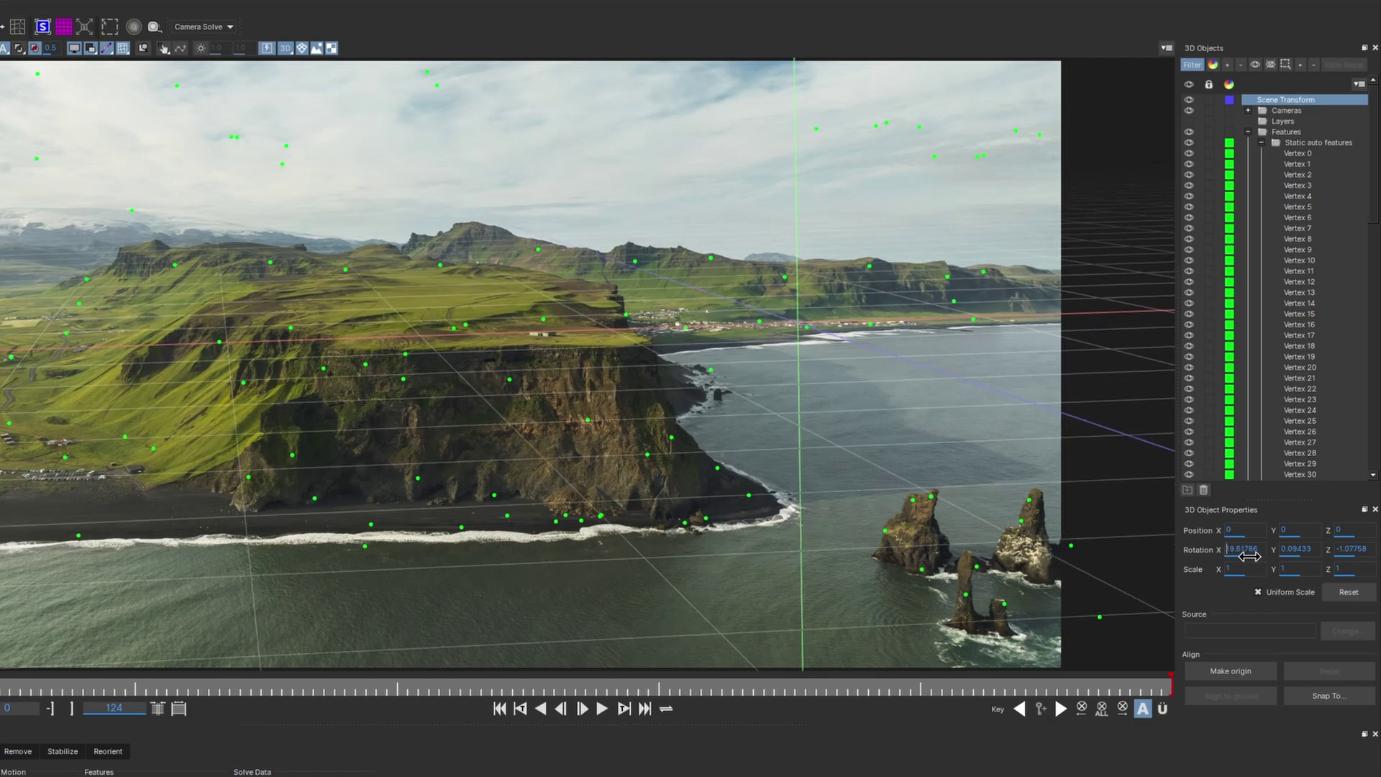
{"action": "key", "text": "Right"}
{"action": "key", "text": "Right"}
{"action": "key", "text": "Right"}
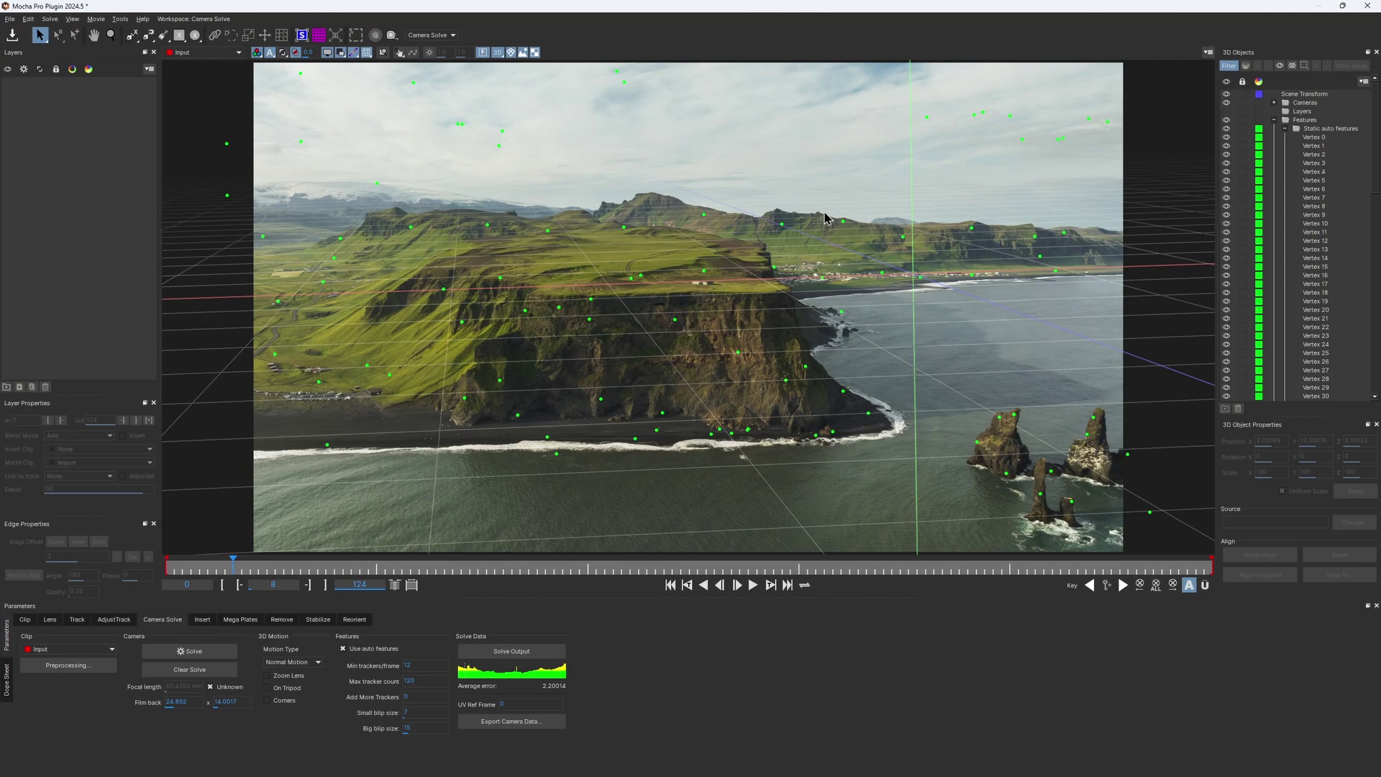
Zoom and orbit the viewer, review playback to frame 38, and confirm a new point colour.
{"action": "left_click_drag", "start_coordinate": [827, 219], "coordinate": [629, 320]}
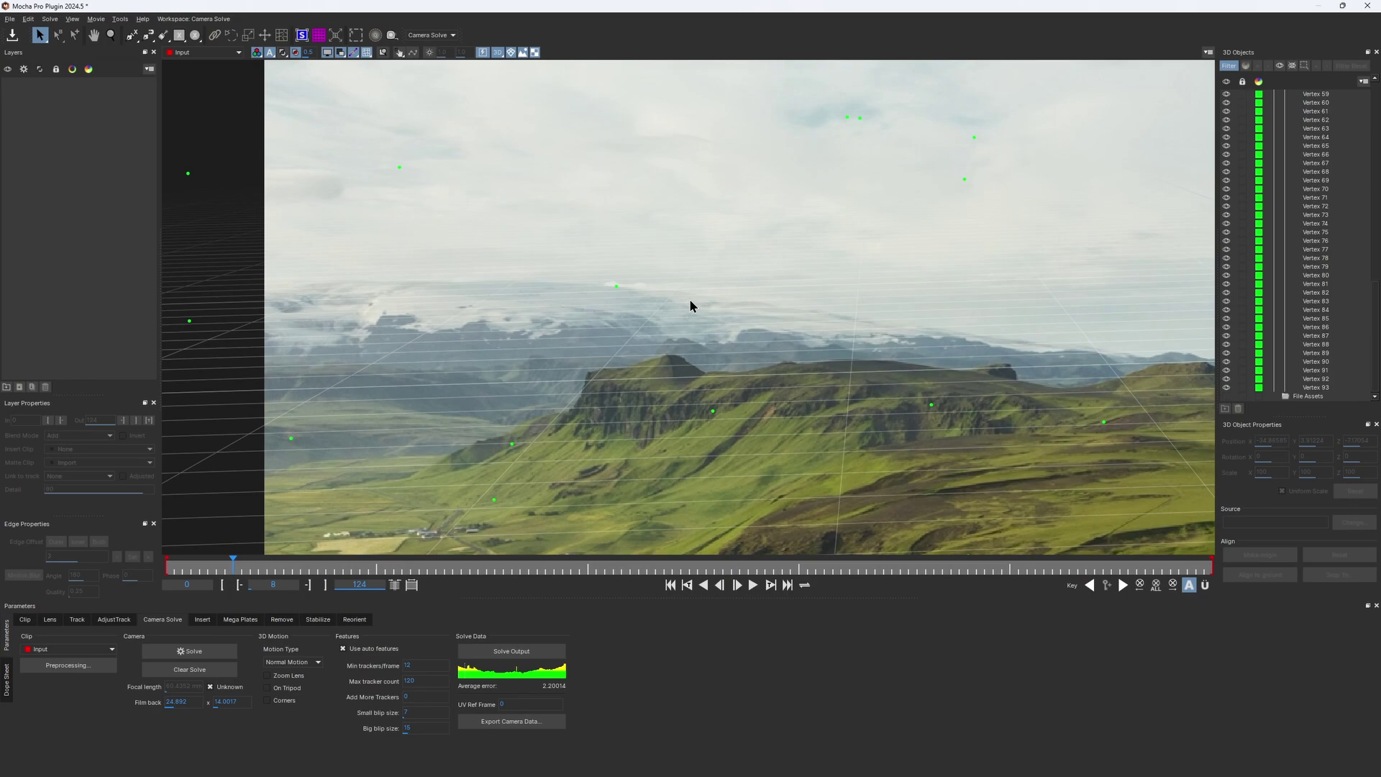
{"action": "left_click_drag", "start_coordinate": [689, 300], "coordinate": [631, 279]}
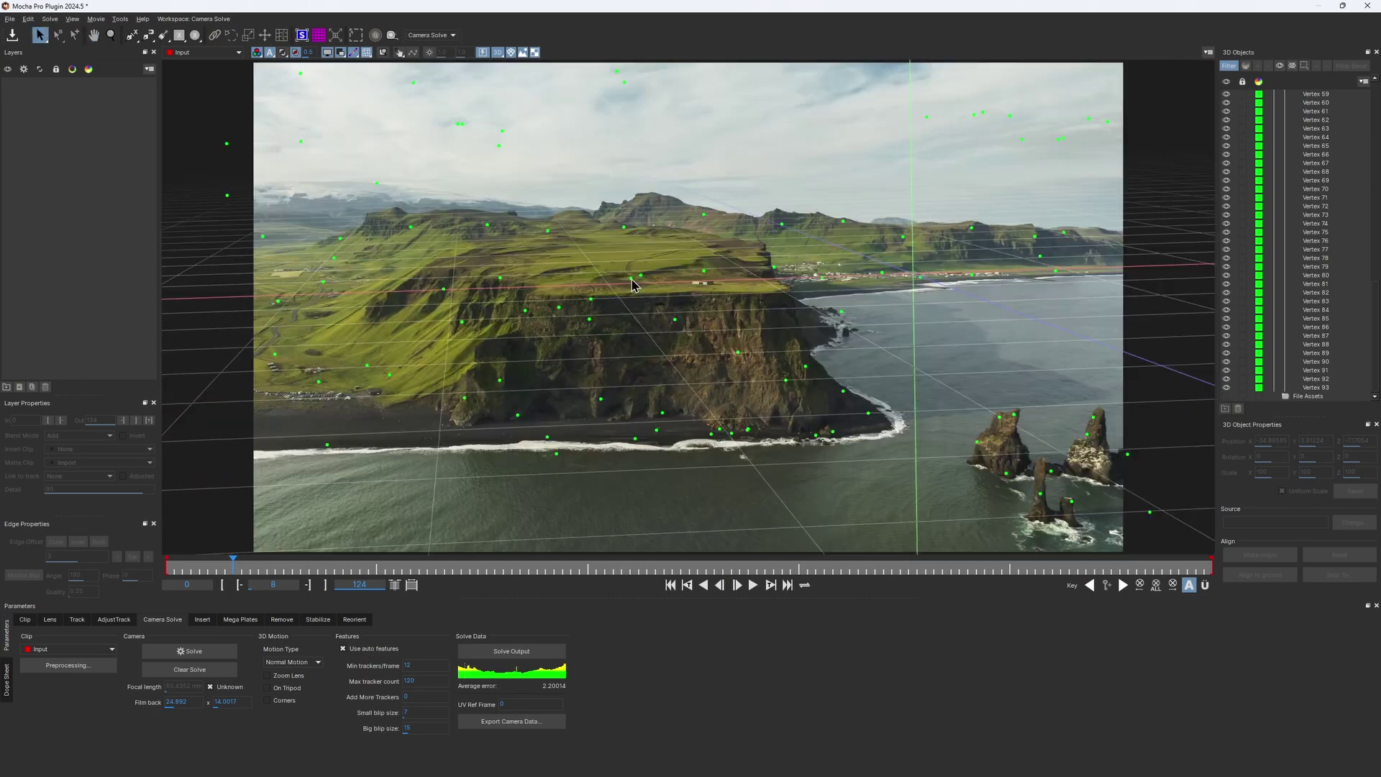
{"action": "left_click", "coordinate": [754, 585]}
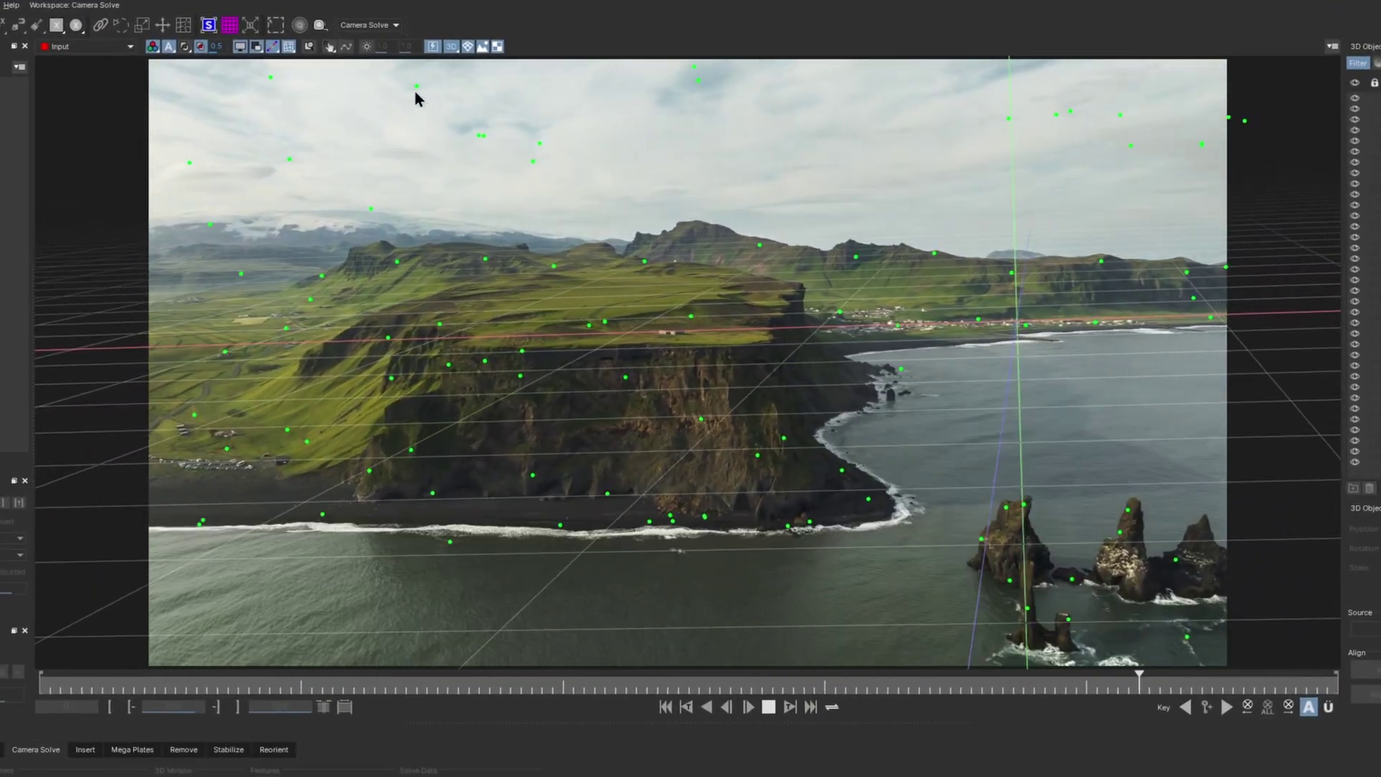
{"action": "scroll", "coordinate": [1061, 613], "scroll_direction": "up", "scroll_amount": 3}
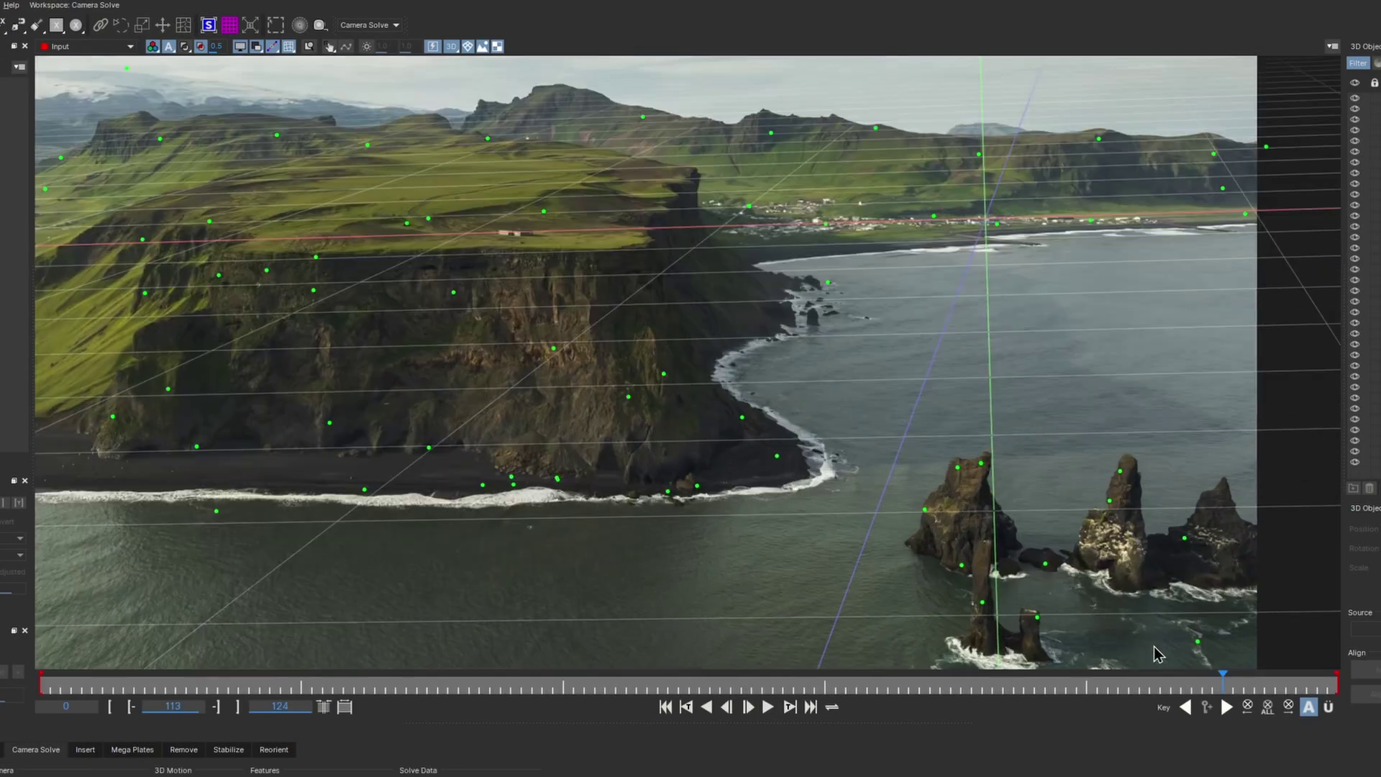
{"action": "scroll", "coordinate": [1036, 572], "scroll_direction": "up", "scroll_amount": 3}
{"action": "scroll", "coordinate": [1004, 528], "scroll_direction": "up", "scroll_amount": 3}
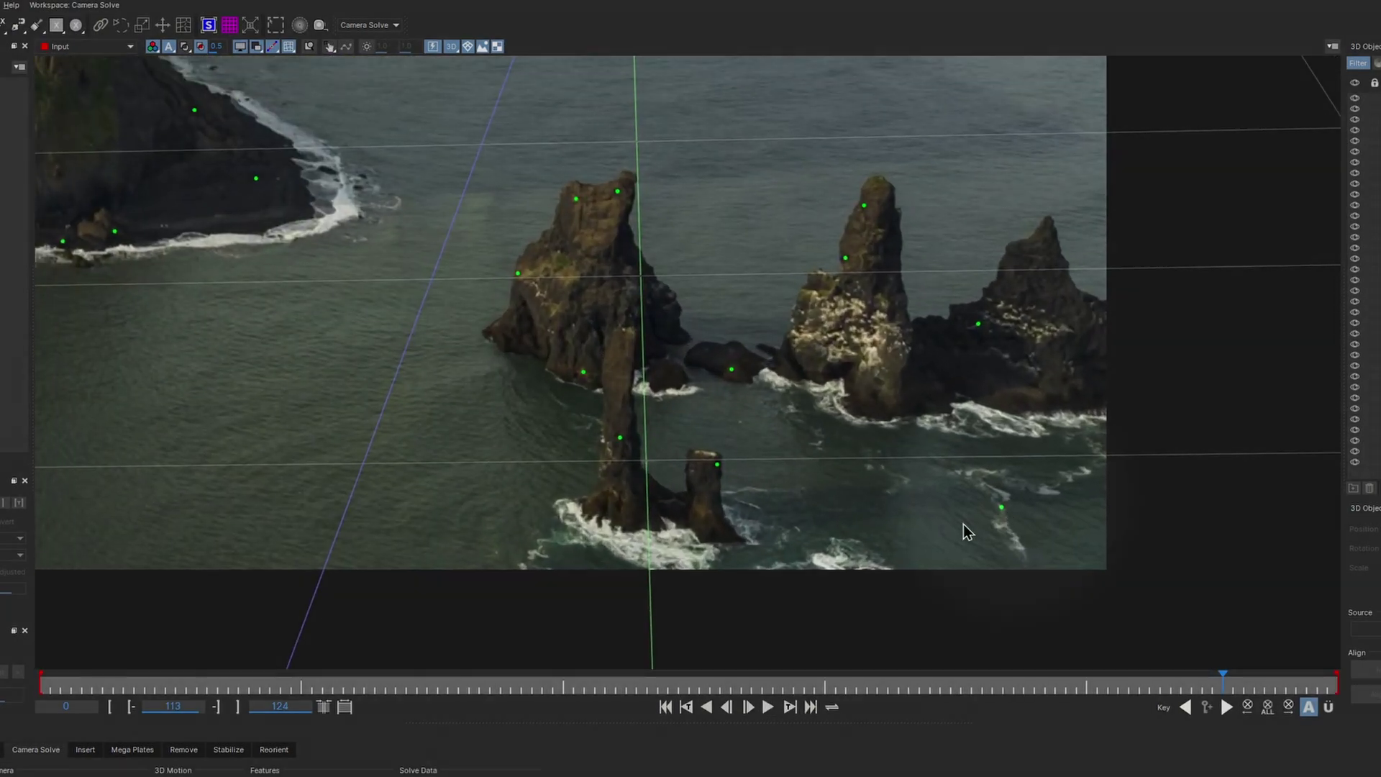
{"action": "key", "text": "space"}
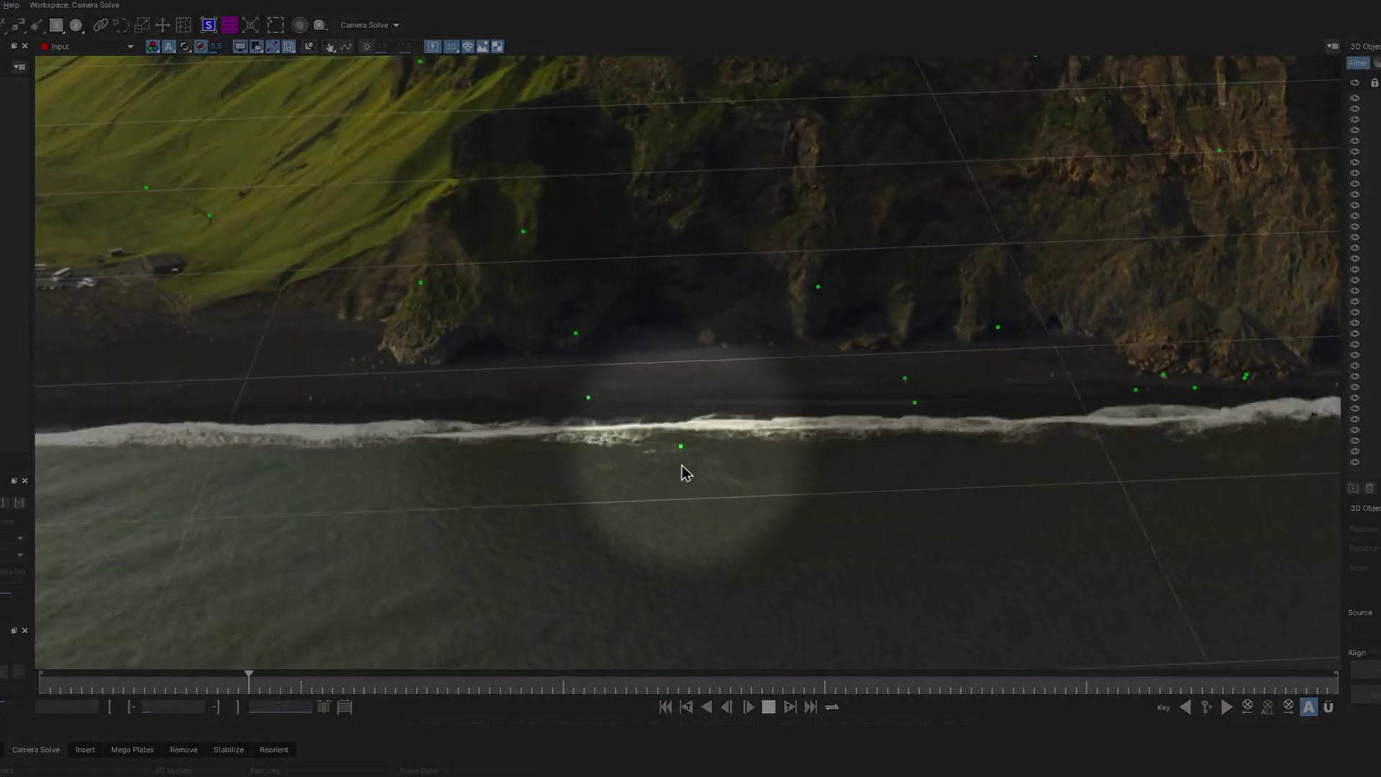
{"action": "key", "text": "space"}
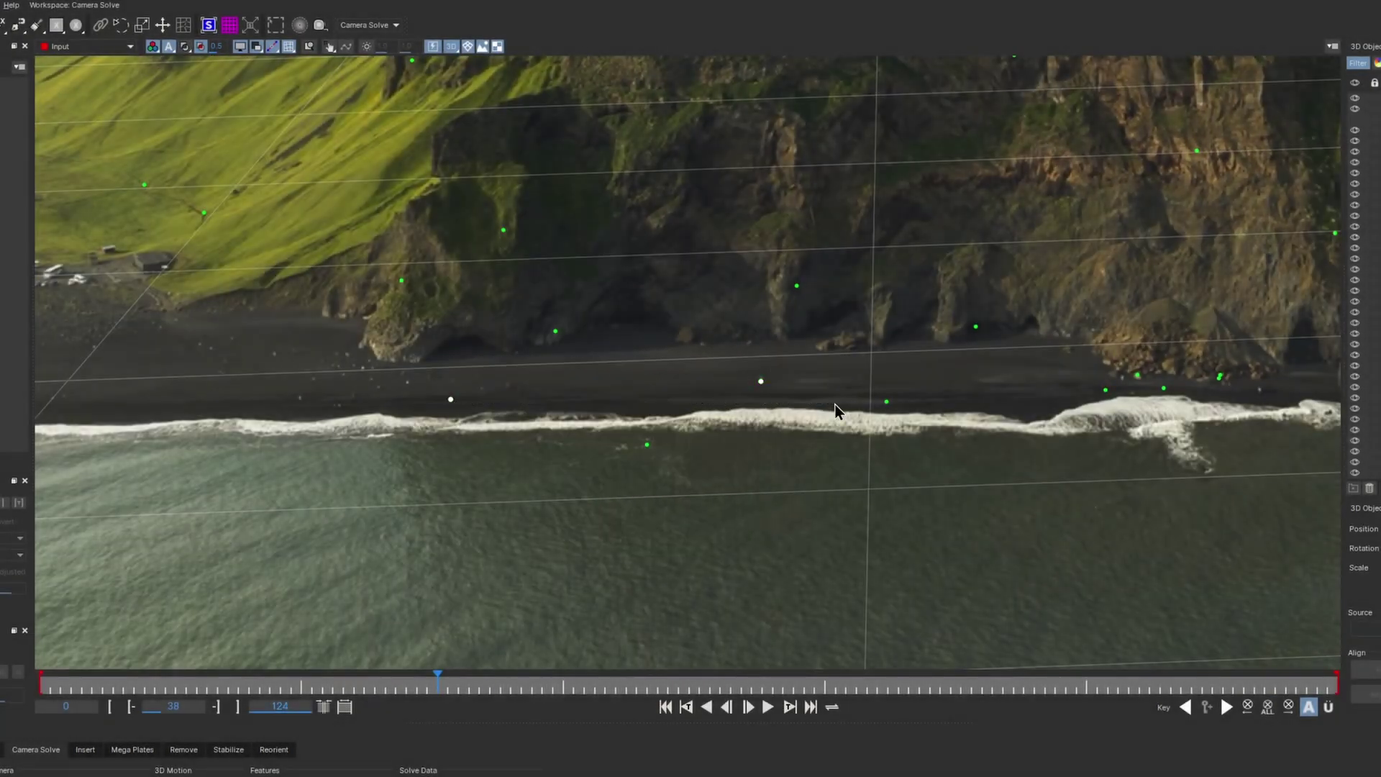
{"action": "left_click", "coordinate": [772, 596]}
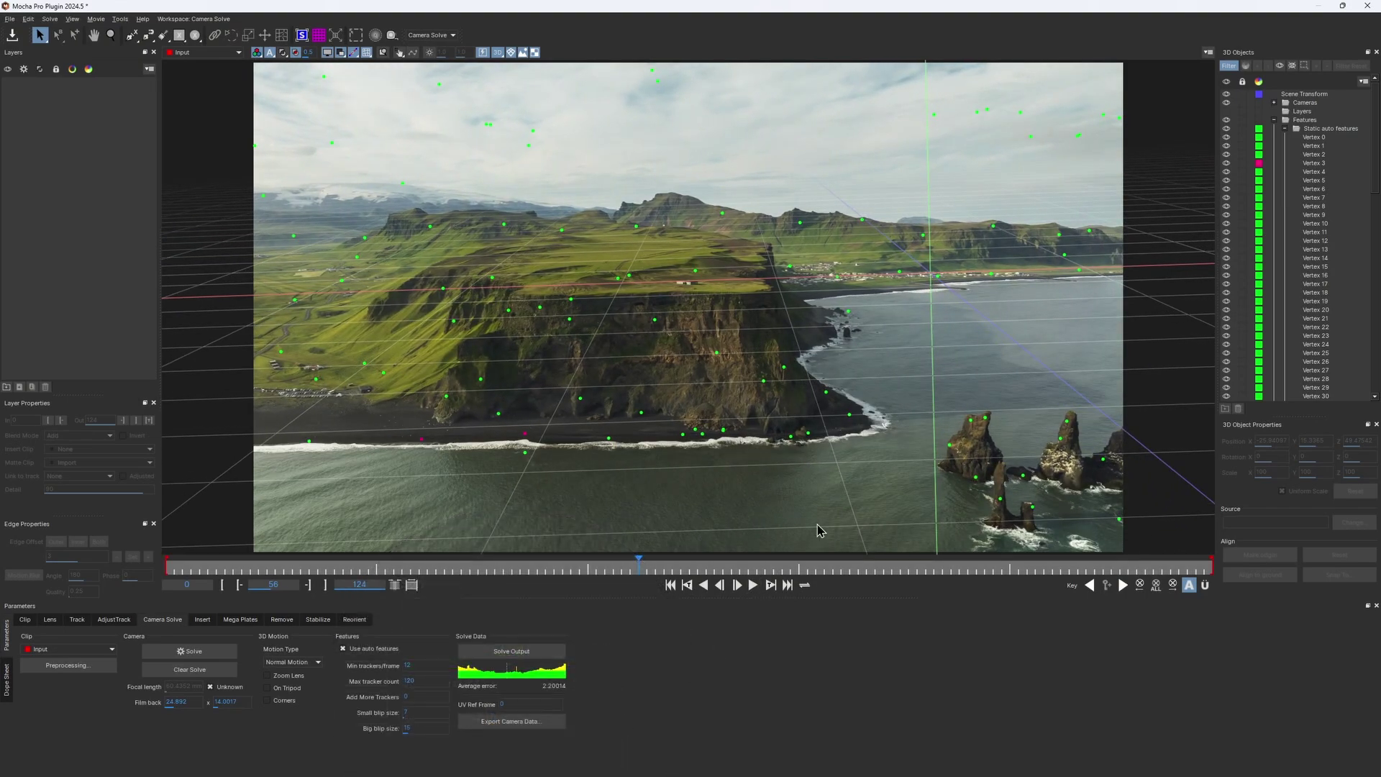
{"action": "scroll", "coordinate": [642, 292], "scroll_direction": "up", "scroll_amount": 3}
{"action": "scroll", "coordinate": [642, 293], "scroll_direction": "up", "scroll_amount": 3}
{"action": "scroll", "coordinate": [629, 343], "scroll_direction": "up", "scroll_amount": 3}
{"action": "scroll", "coordinate": [627, 346], "scroll_direction": "down", "scroll_amount": 3}
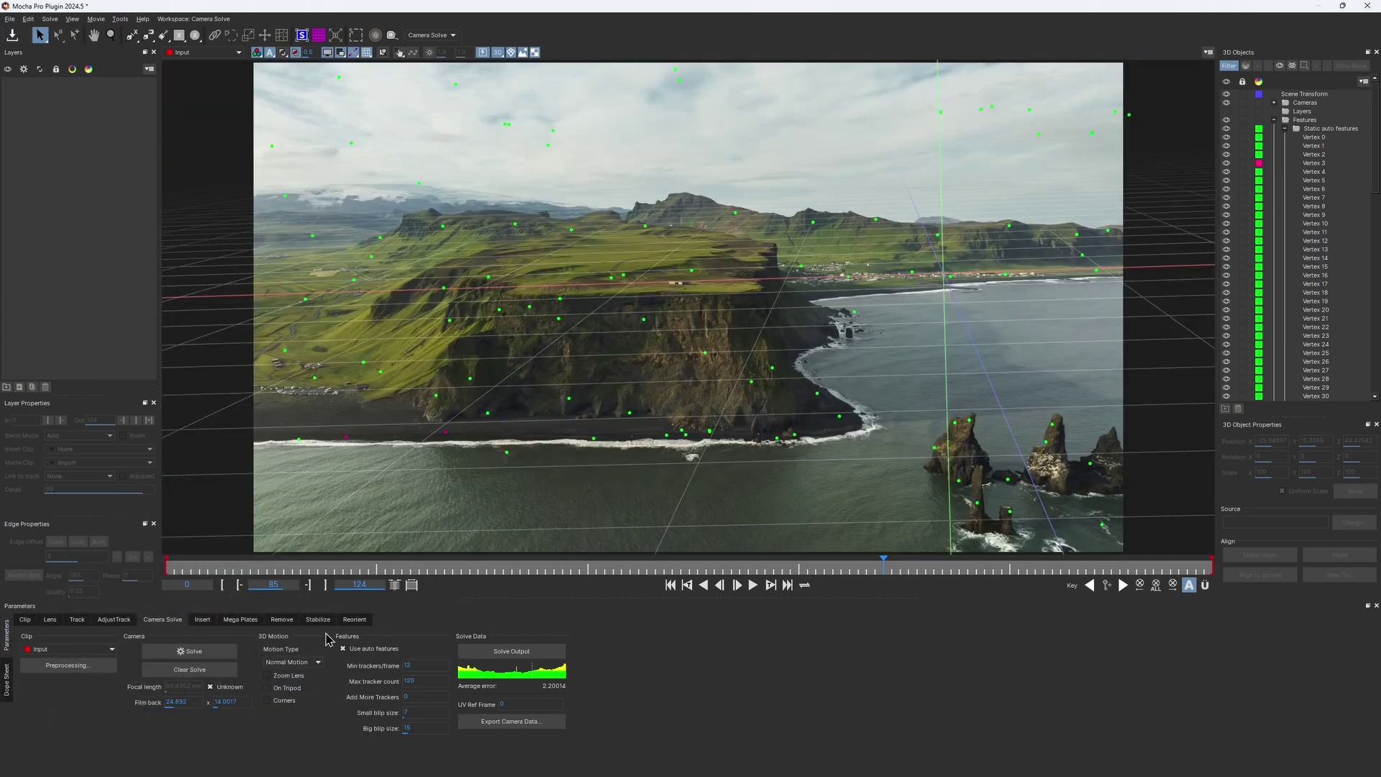
Clear the existing camera solve with Clear Solve.
{"action": "left_click", "coordinate": [190, 669]}
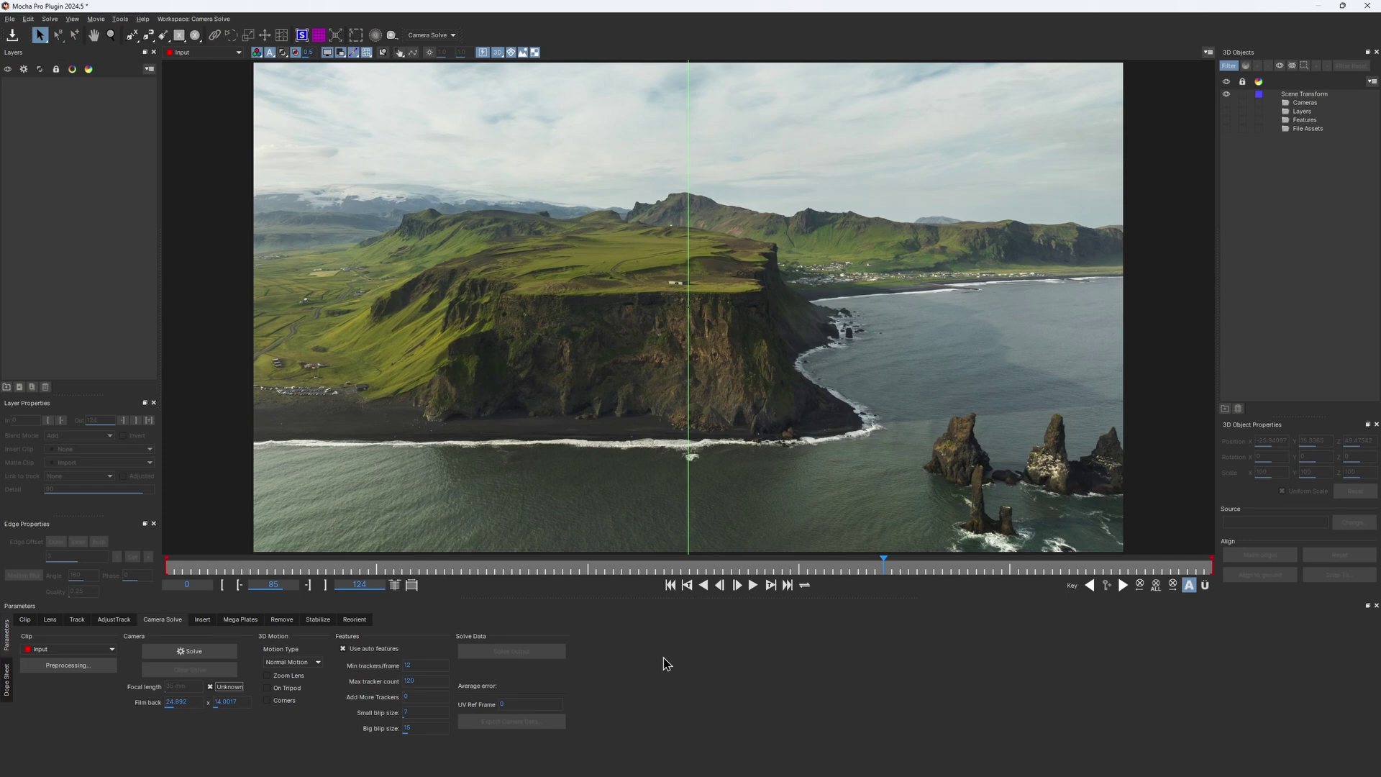
Draw an X-spline shape around the cliff headland as new Layer 7.
{"action": "left_click", "coordinate": [79, 620]}
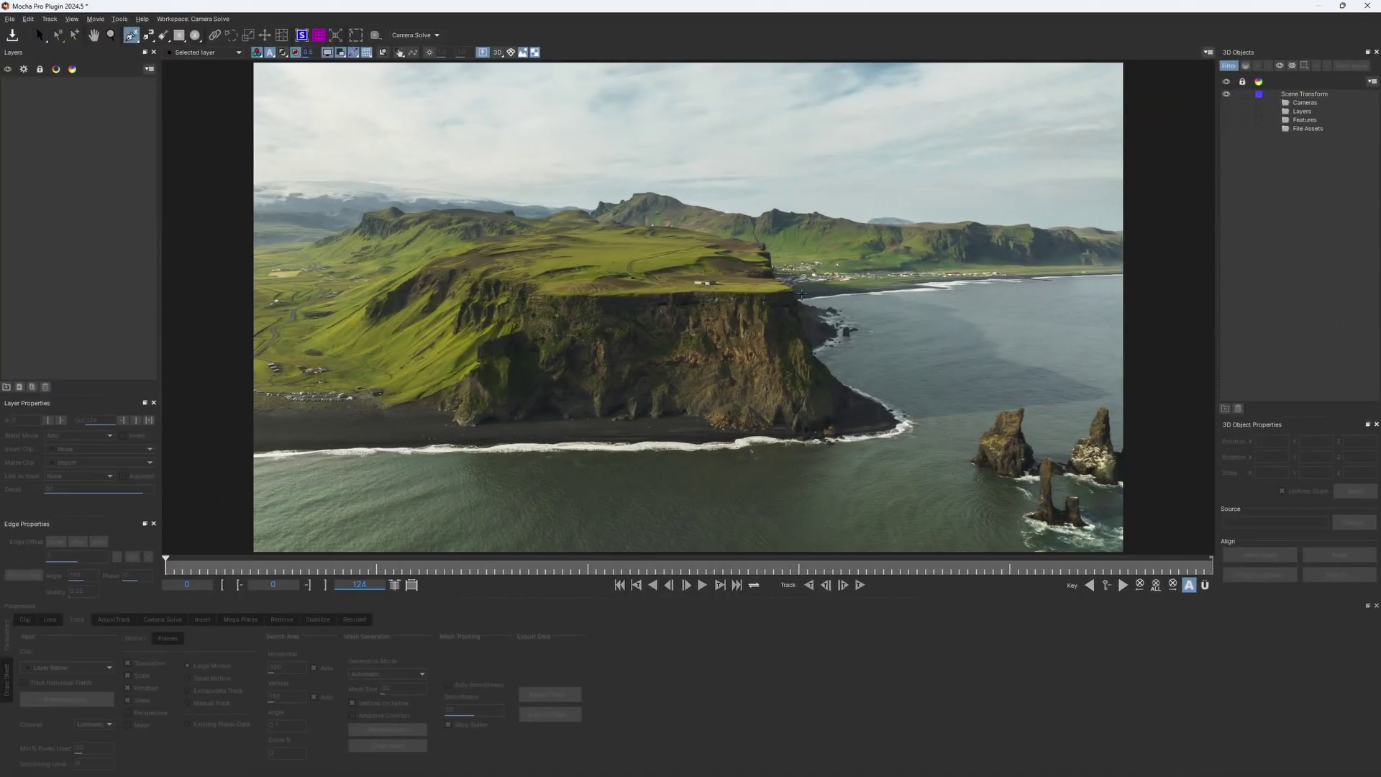
{"action": "left_click", "coordinate": [812, 300]}
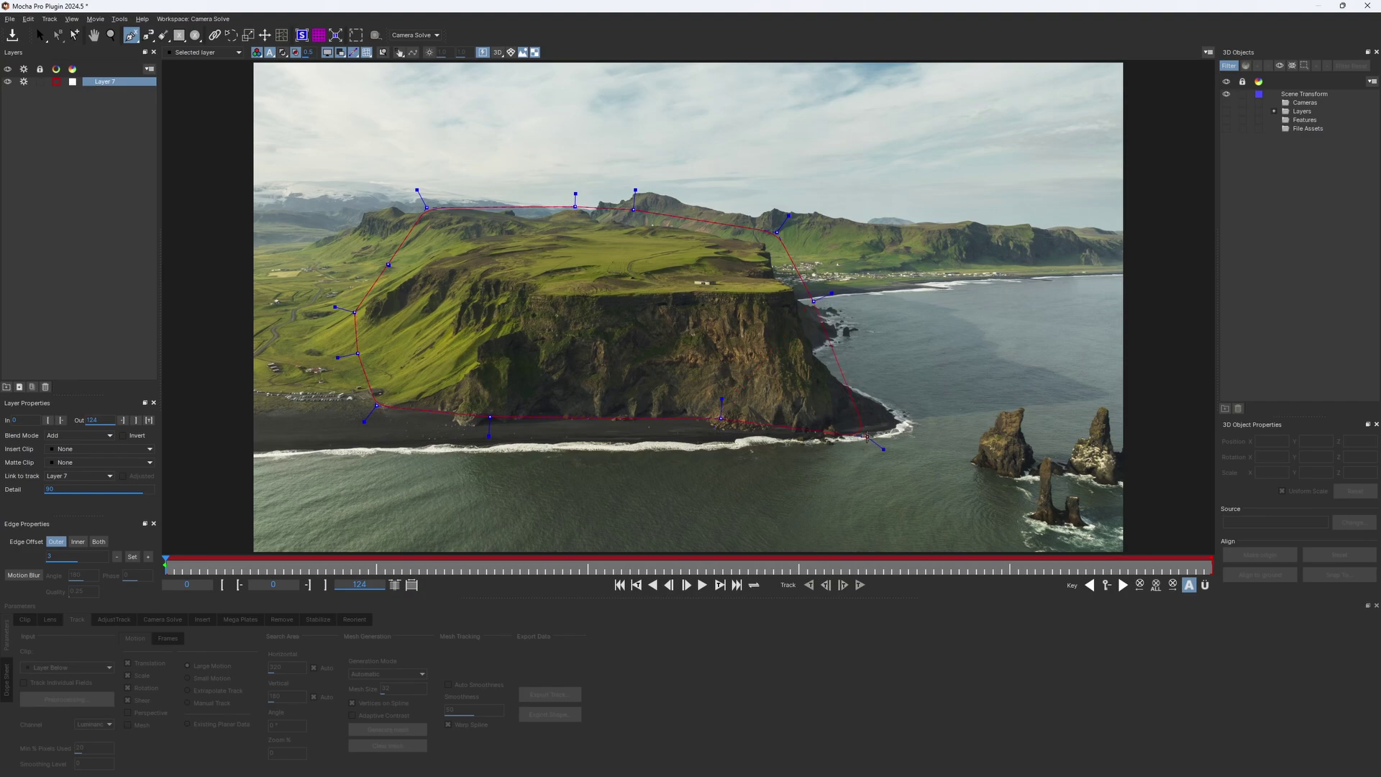
Track Layer 7's cliff shape forward through the whole clip, then show the Camera Solve settings.
{"action": "left_click", "coordinate": [866, 584]}
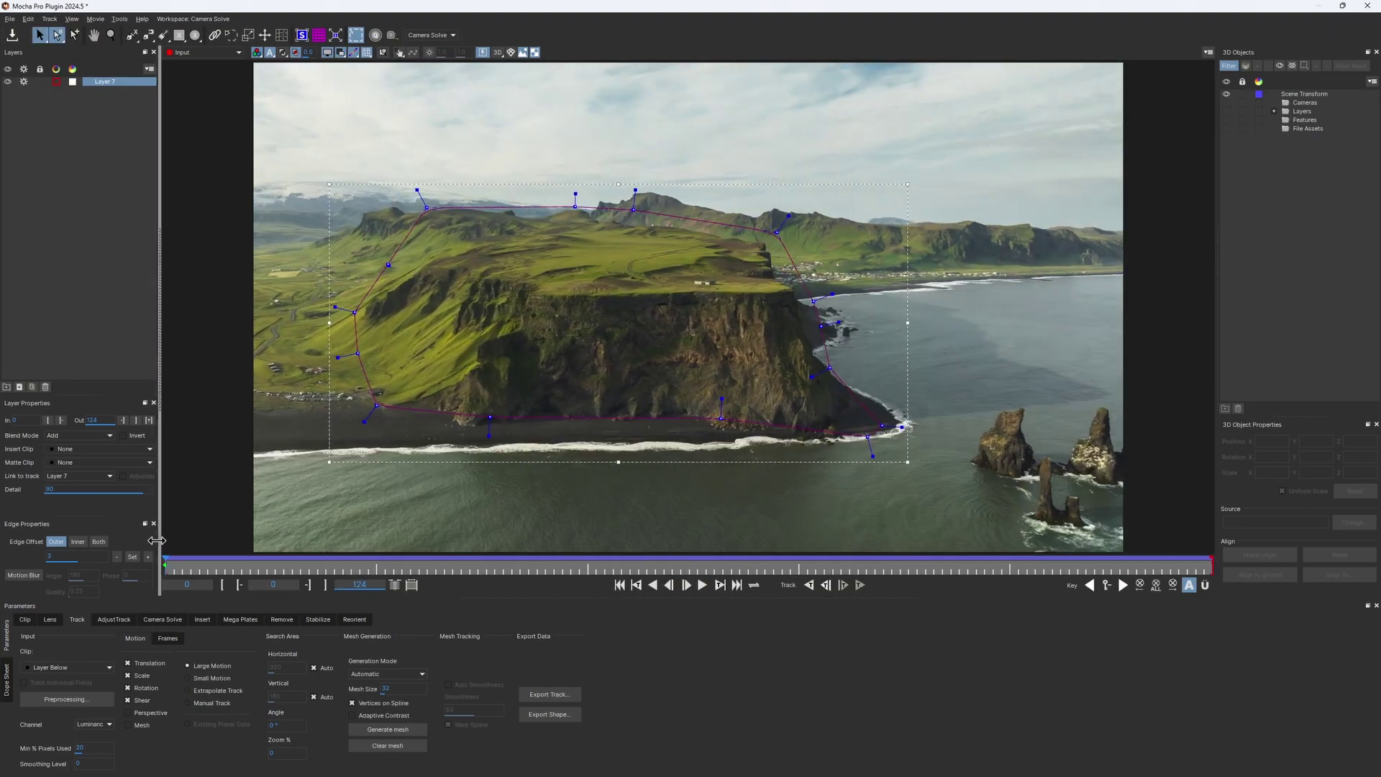
{"action": "left_click", "coordinate": [163, 620]}
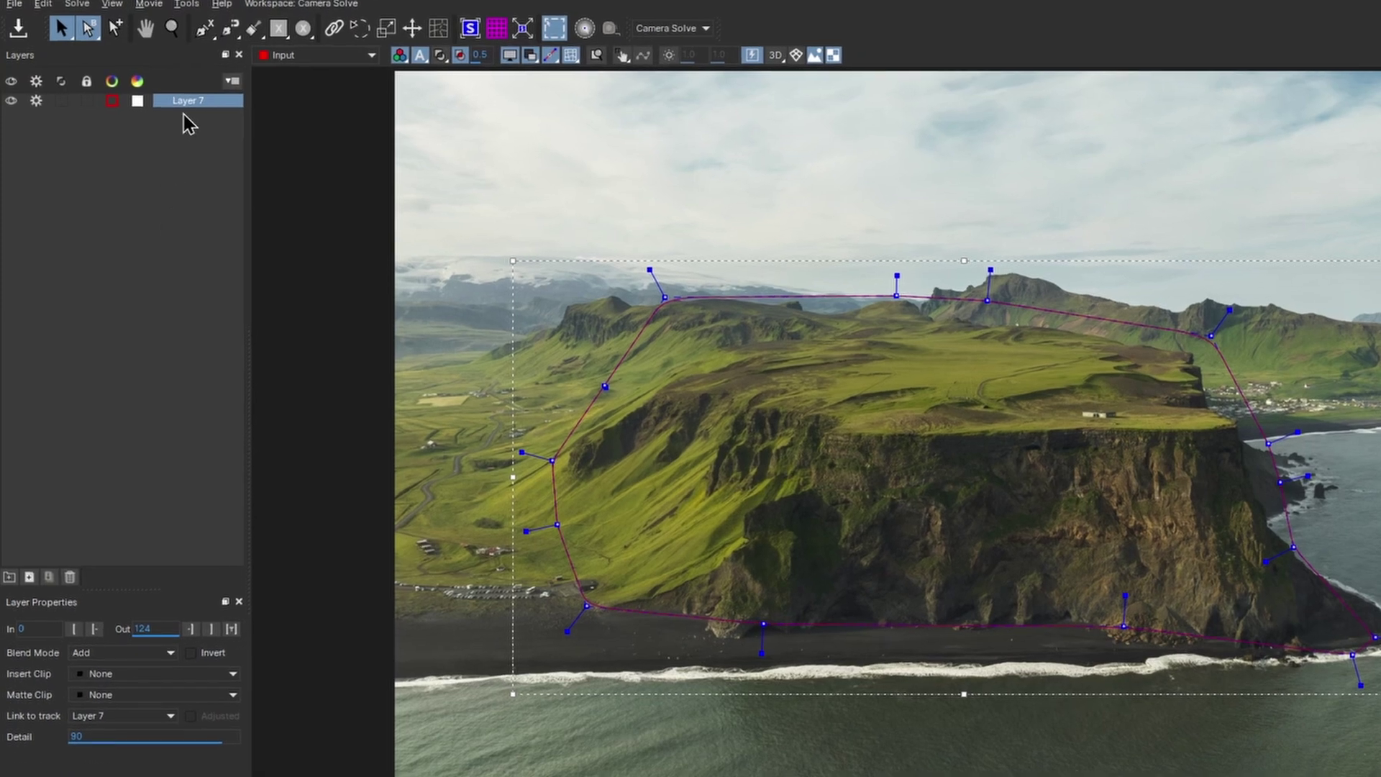
Invert Layer 7's cliff mask and preview the matte outside the headland.
{"action": "left_click", "coordinate": [63, 101]}
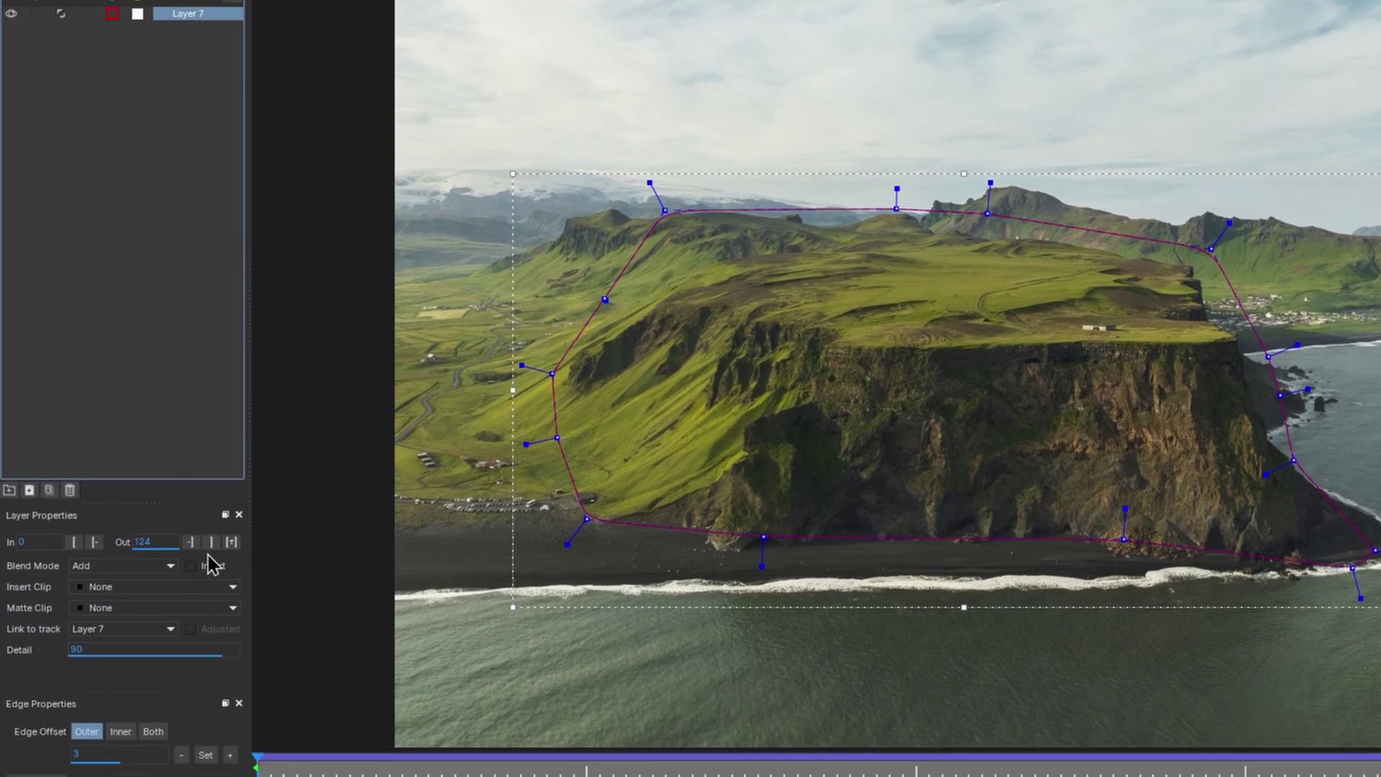
{"action": "left_click", "coordinate": [205, 565]}
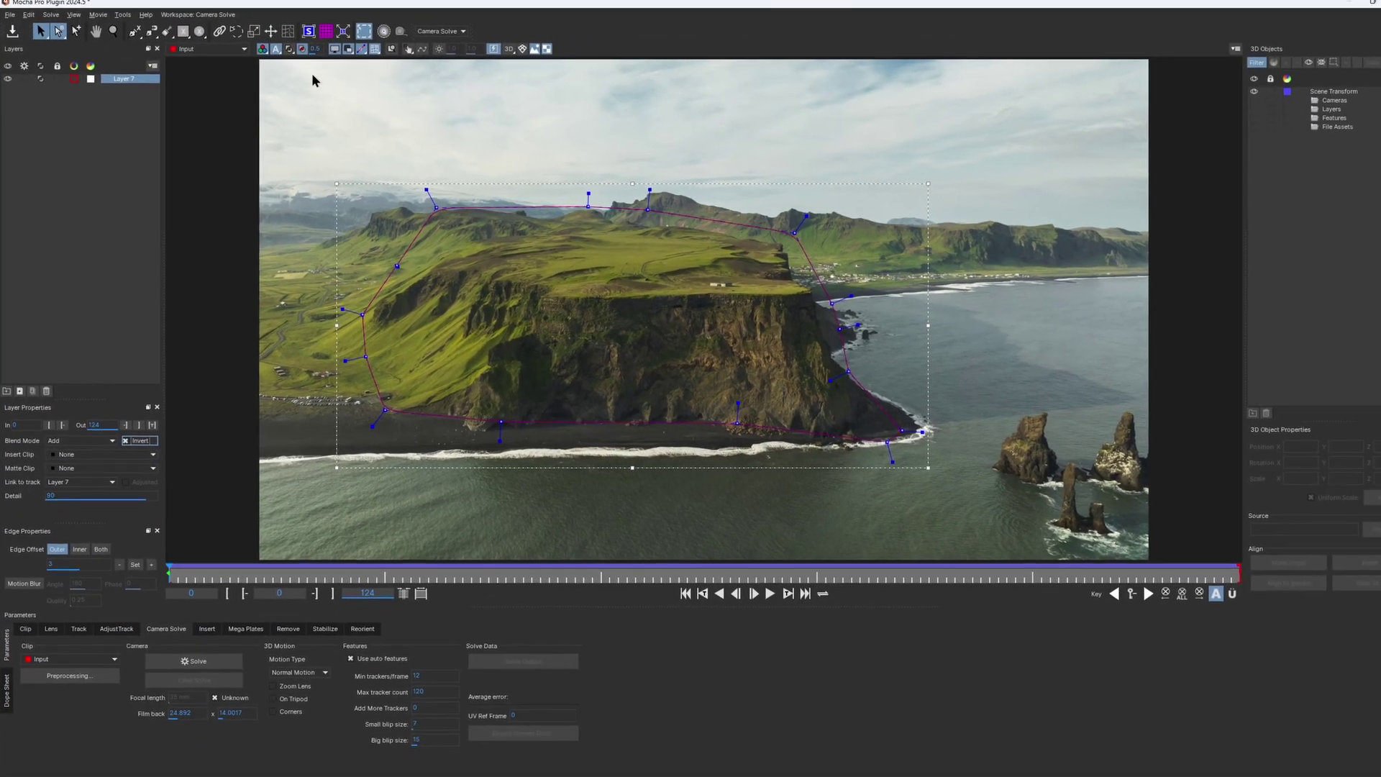
{"action": "left_click", "coordinate": [286, 56]}
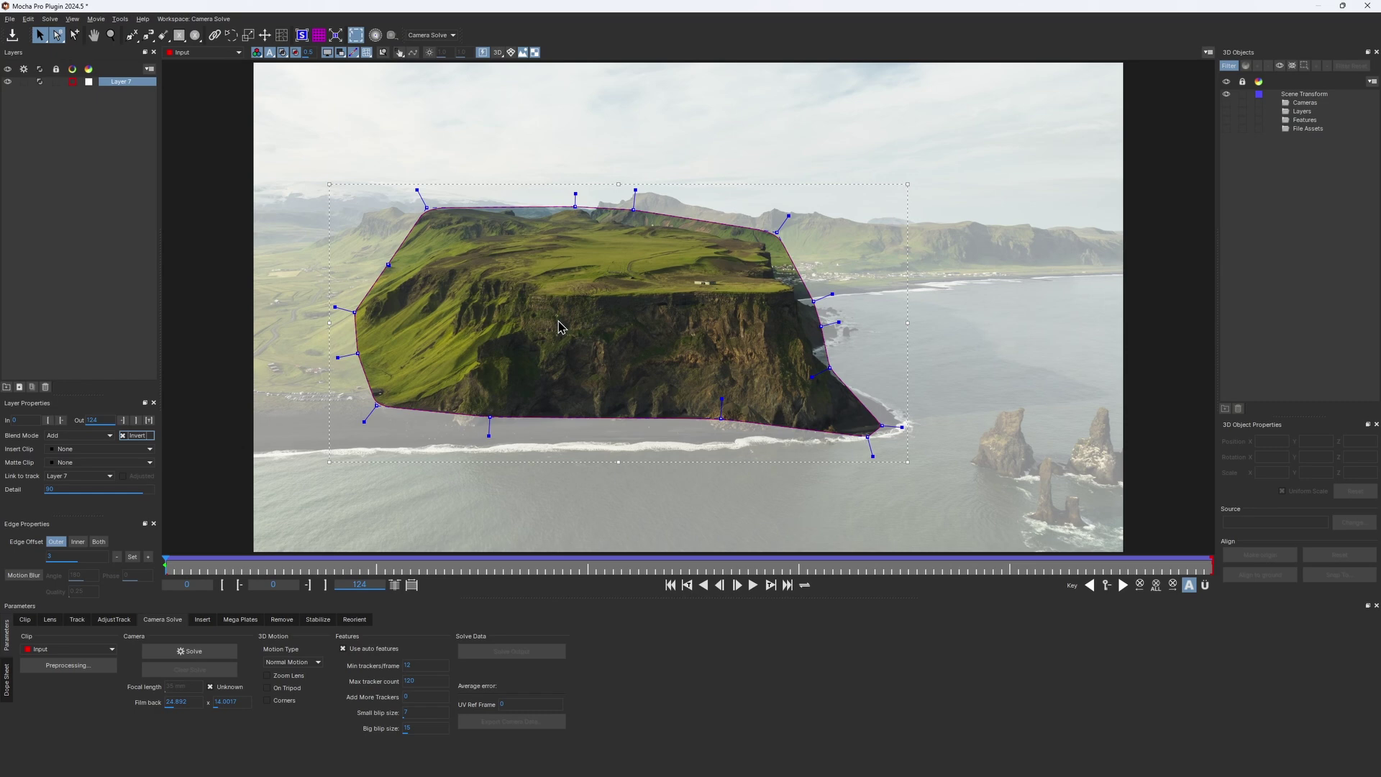
Hide the matte, solve from the inverted mask, and review the feature points during playback.
{"action": "left_click", "coordinate": [287, 55]}
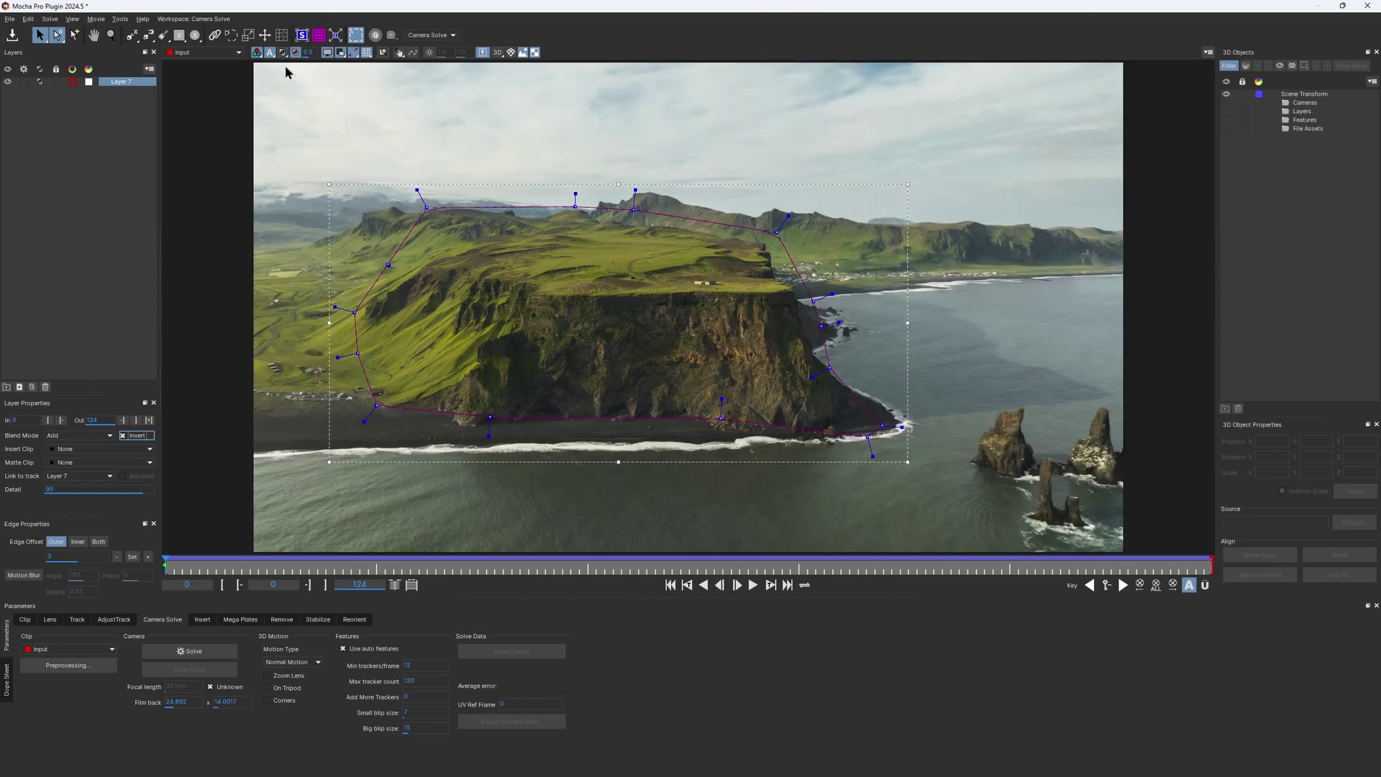
{"action": "left_click", "coordinate": [190, 650]}
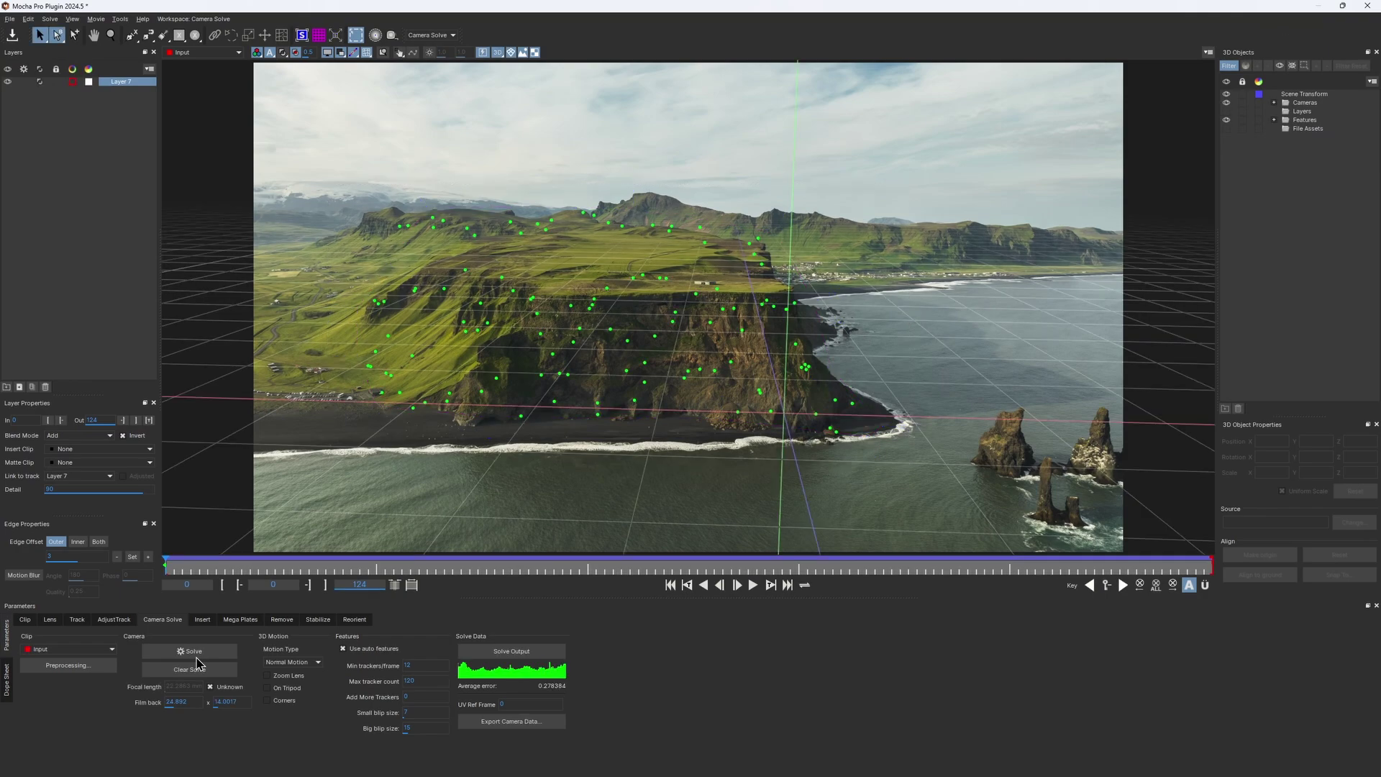
{"action": "left_click", "coordinate": [753, 584]}
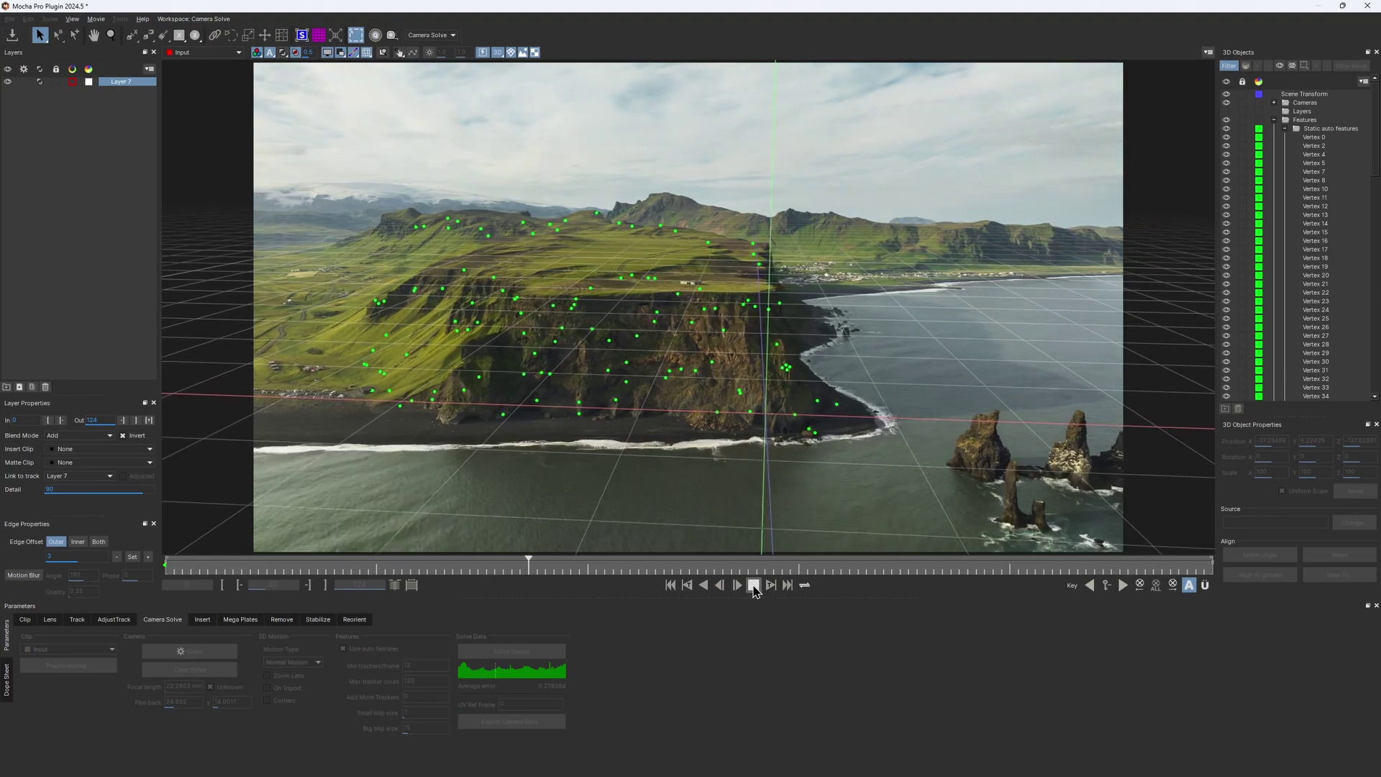
{"action": "left_click_drag", "start_coordinate": [387, 195], "coordinate": [878, 466]}
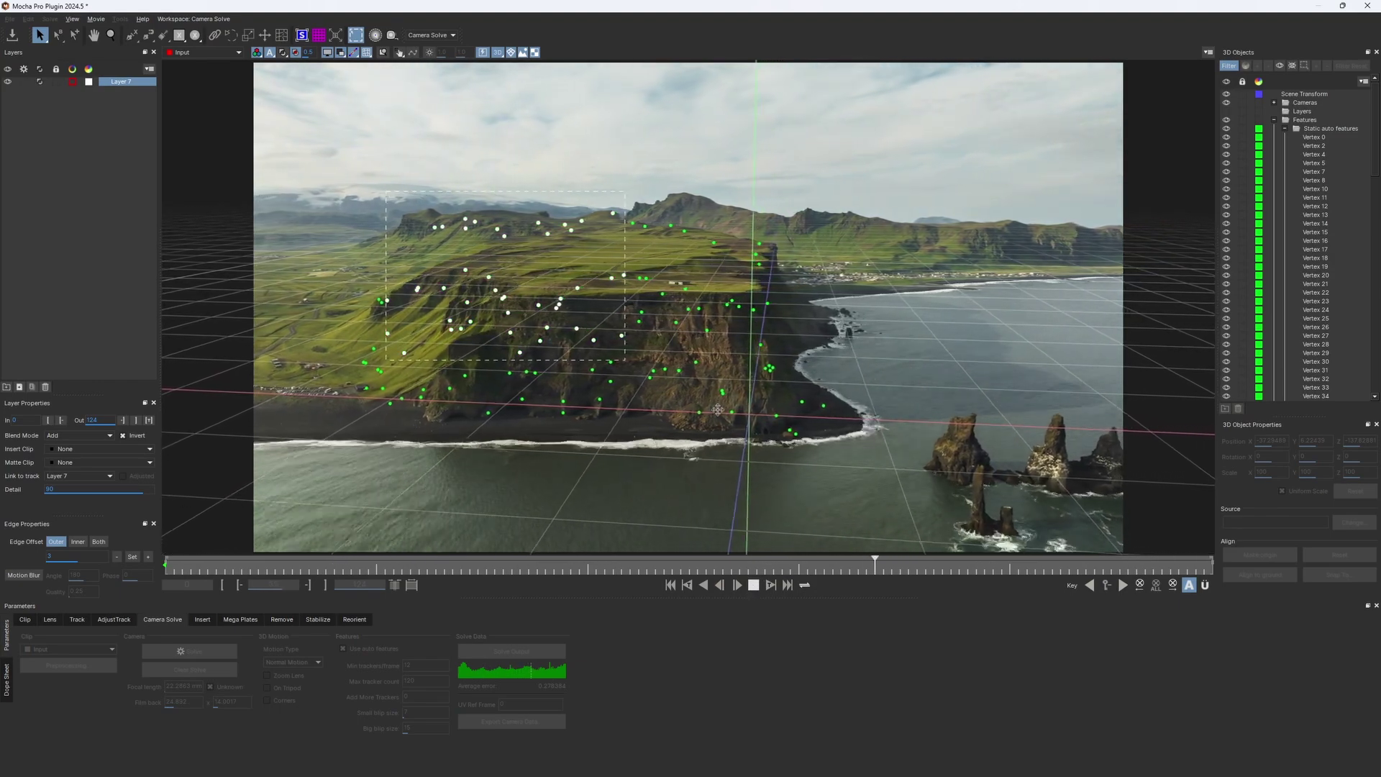
{"action": "left_click", "coordinate": [877, 467]}
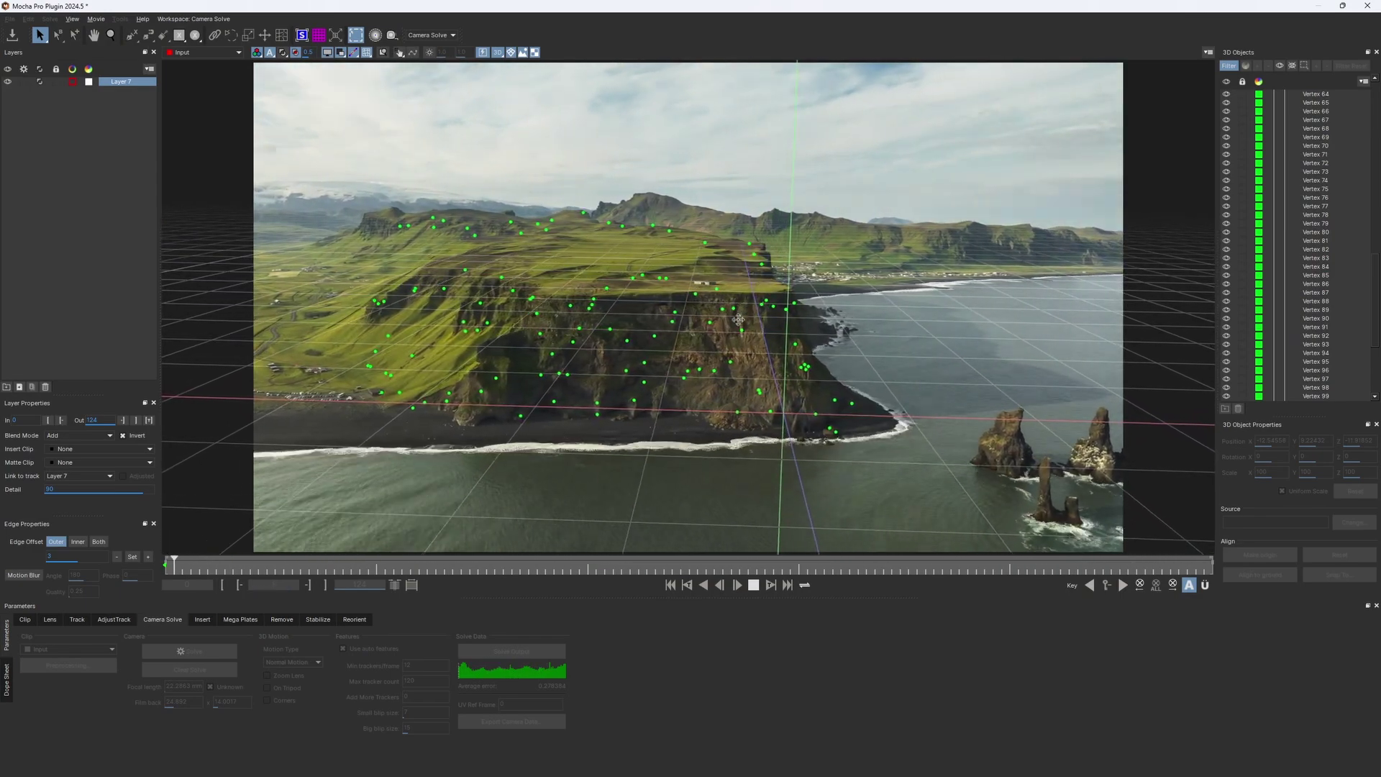
{"action": "left_click", "coordinate": [753, 585]}
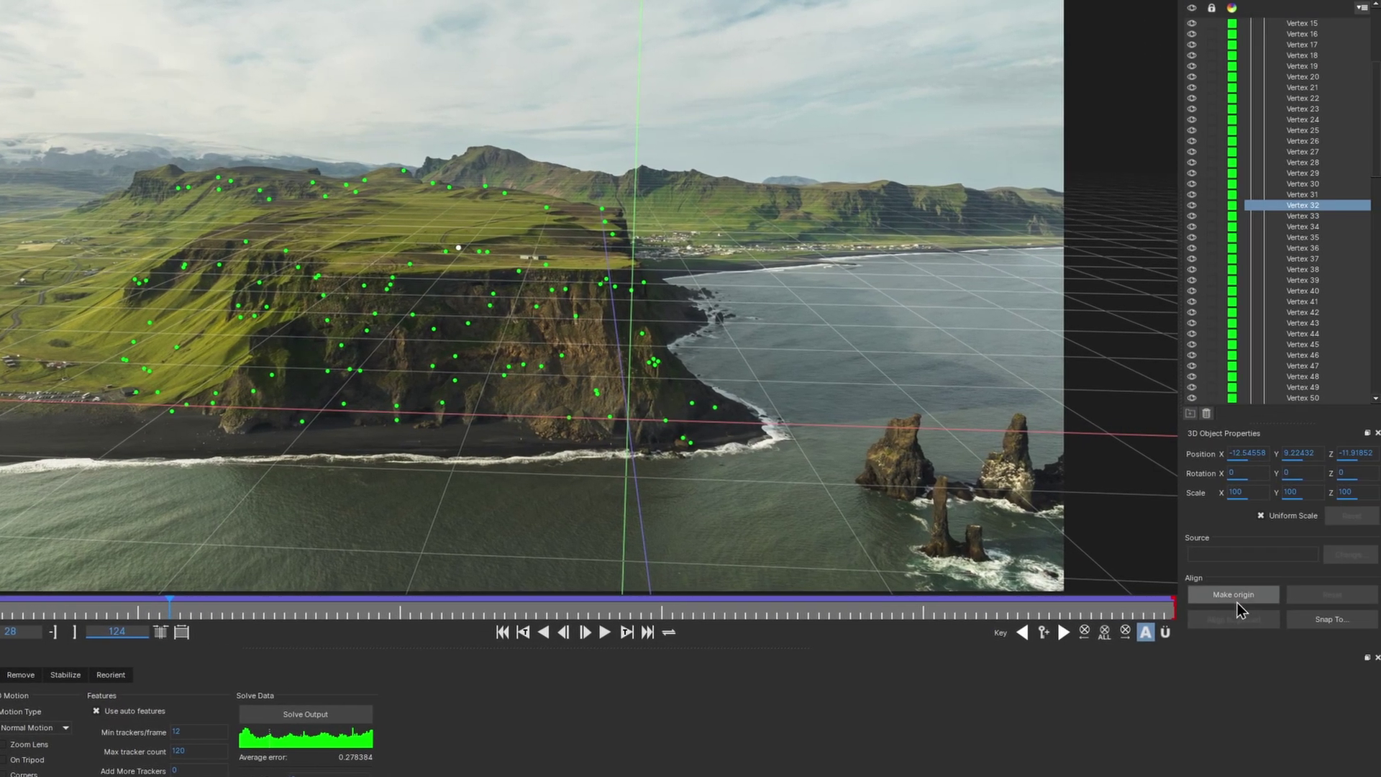
Make the selected cliff-top point the scene origin and begin a USD model import.
{"action": "left_click", "coordinate": [1233, 595]}
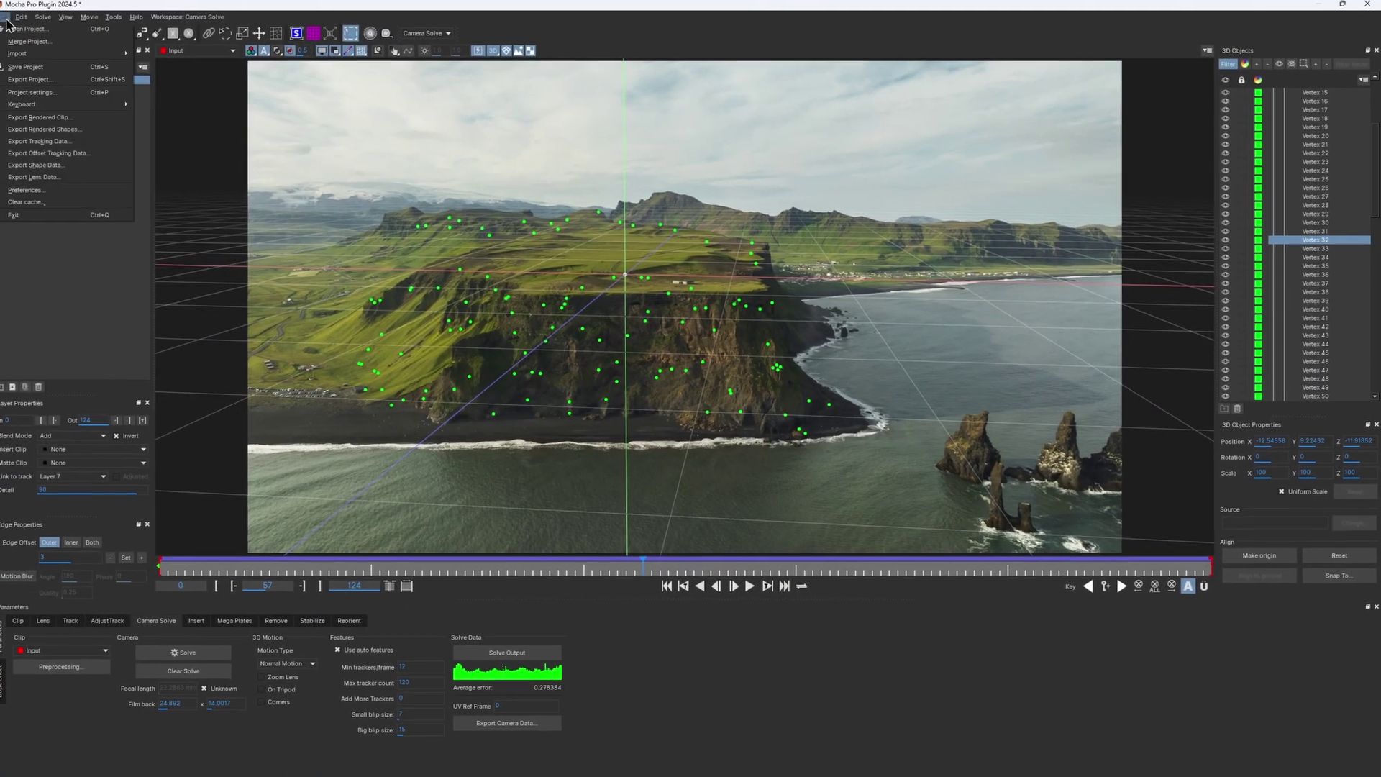
{"action": "left_click", "coordinate": [27, 19]}
Import the castle .usd model file into the solved scene.
{"action": "mouse_move", "coordinate": [30, 63]}
{"action": "left_click", "coordinate": [167, 55]}
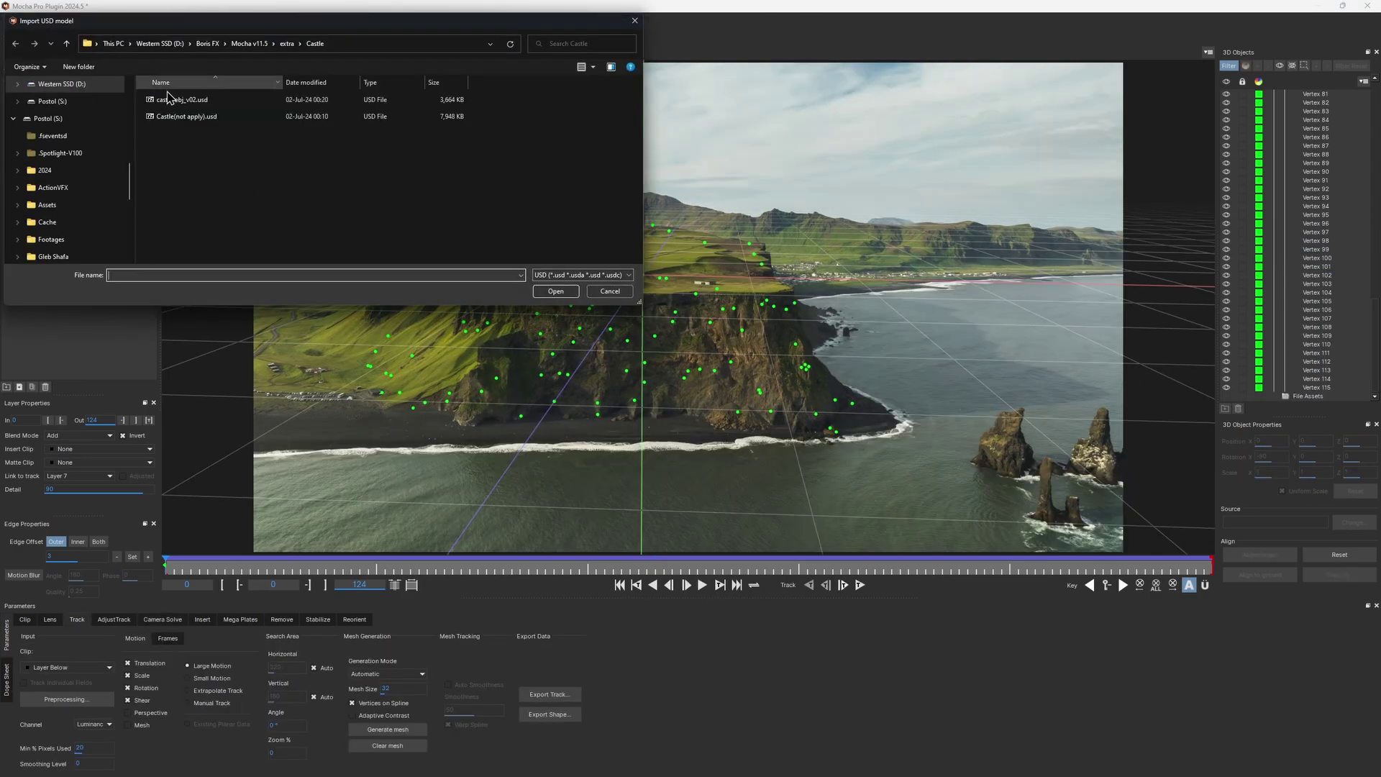
{"action": "double_click", "coordinate": [217, 100]}
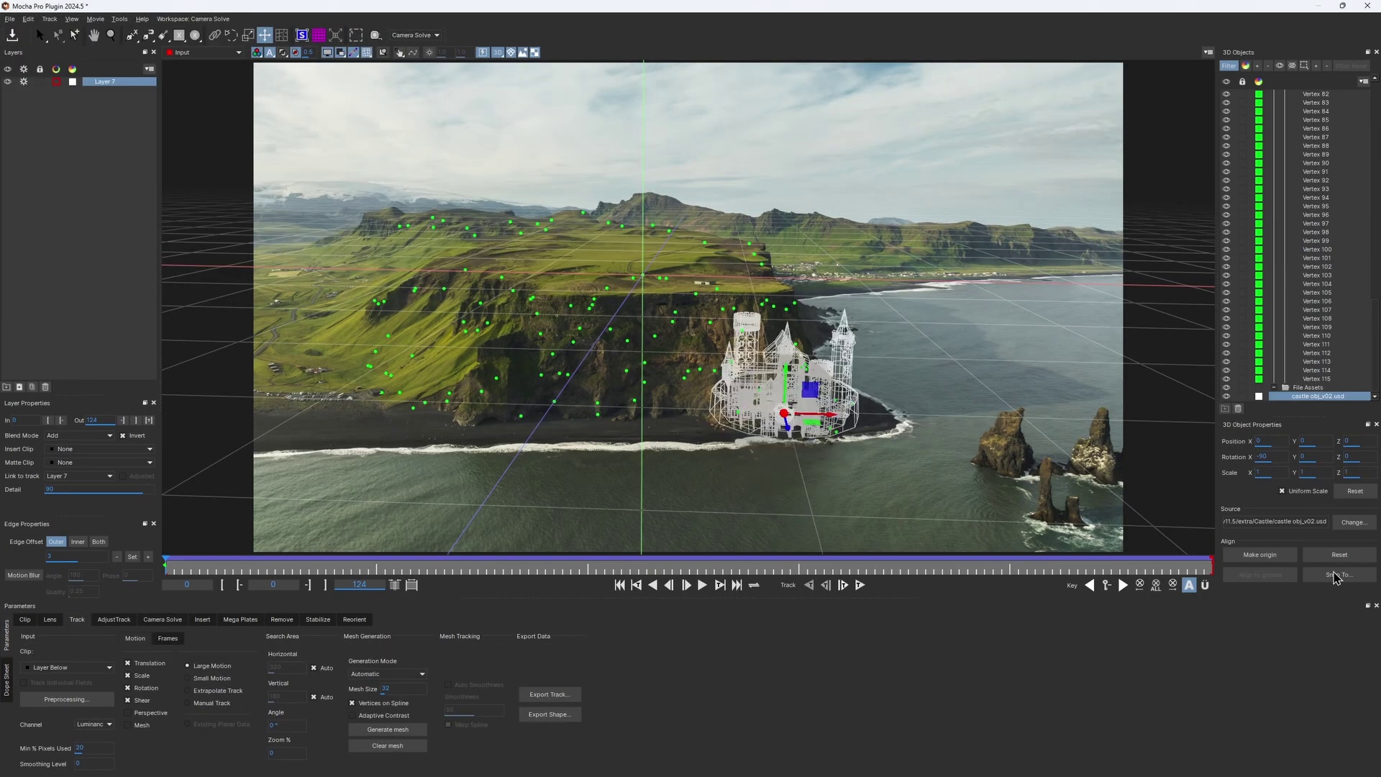